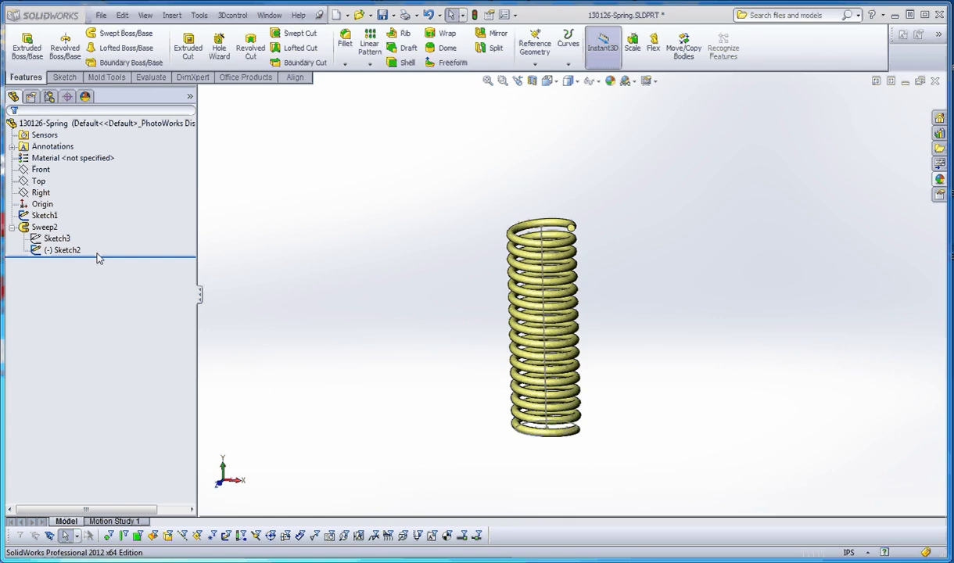
Sketch a corner rectangle on the Front plane enclosing the spring, with its lower edge across the spring's base.
click(64, 76)
click(39, 181)
click(40, 169)
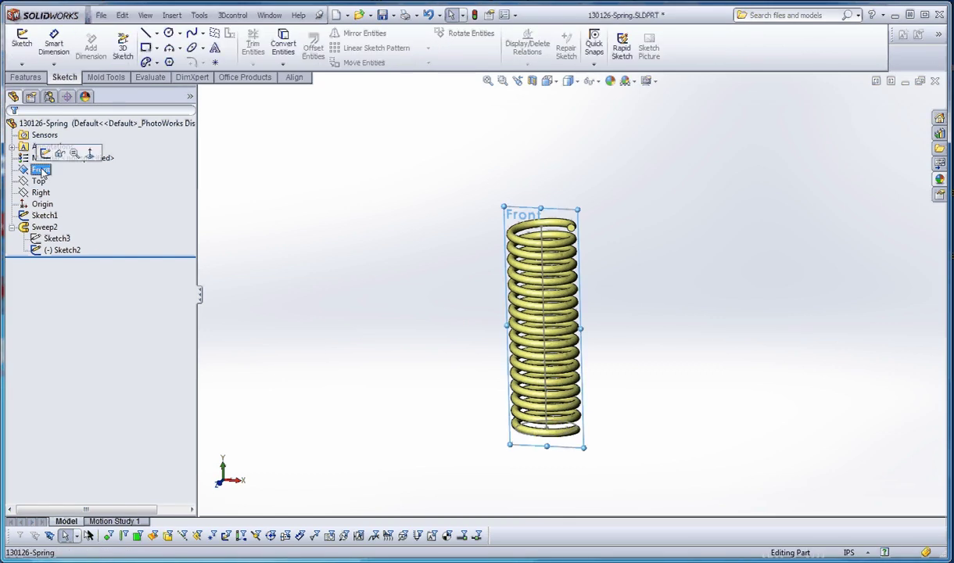
click(22, 41)
click(146, 49)
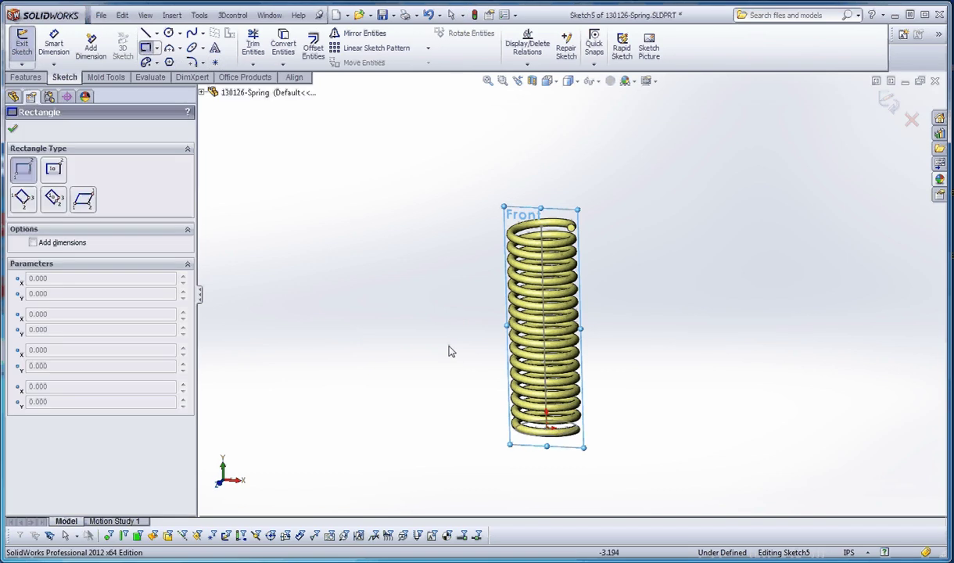
click(487, 427)
click(624, 165)
key(Escape)
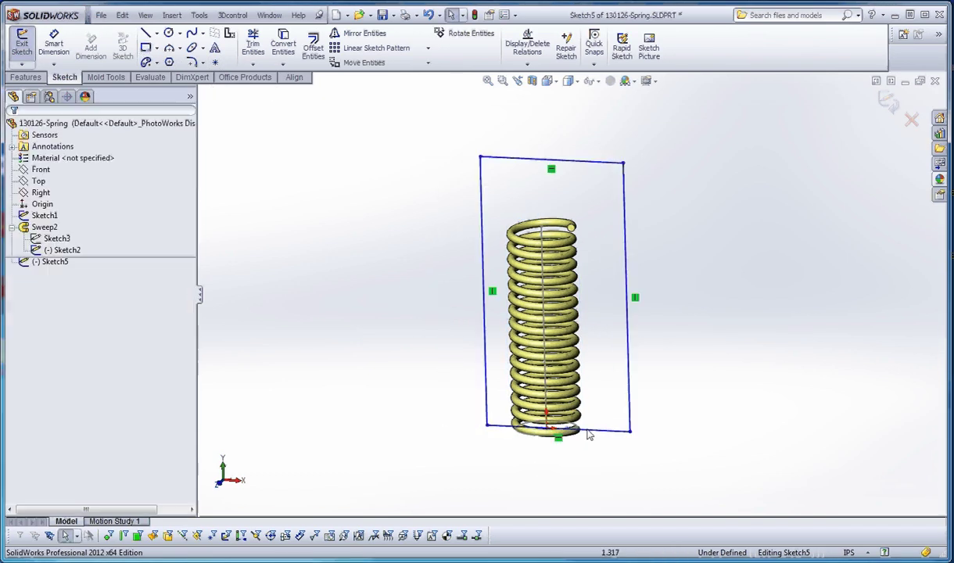
Add a Midpoint relation between the rectangle's bottom line and the origin.
scroll(480, 381, down, 5)
click(479, 378)
ctrl+click(581, 381)
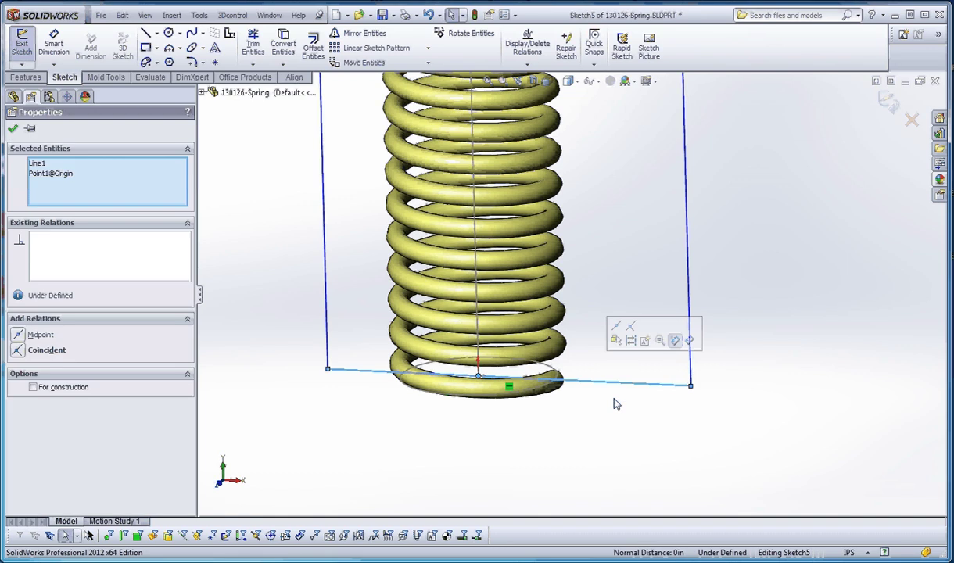
click(18, 336)
click(613, 352)
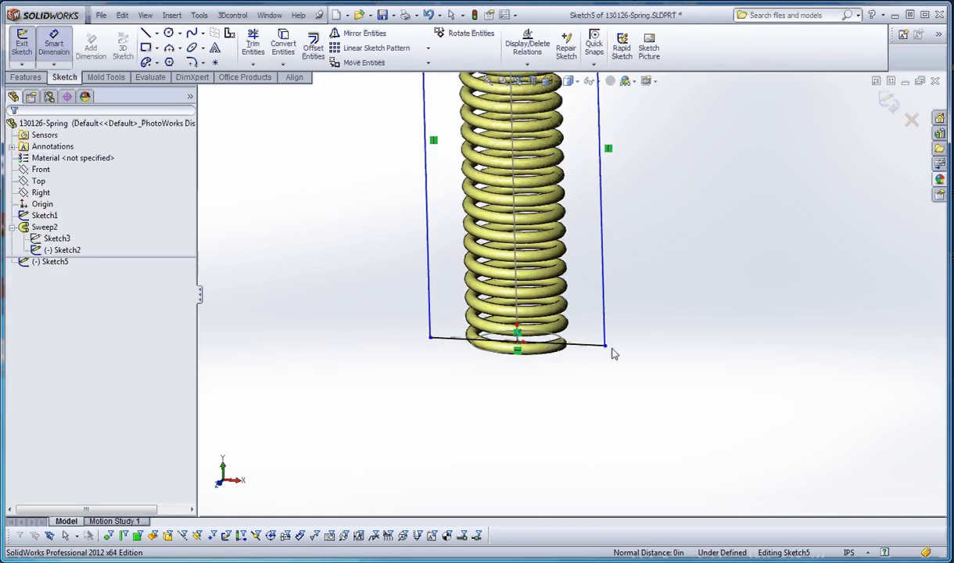
Dimension the rectangle's bottom line to 4 in.
click(583, 348)
click(539, 385)
text(4in)
key(Return)
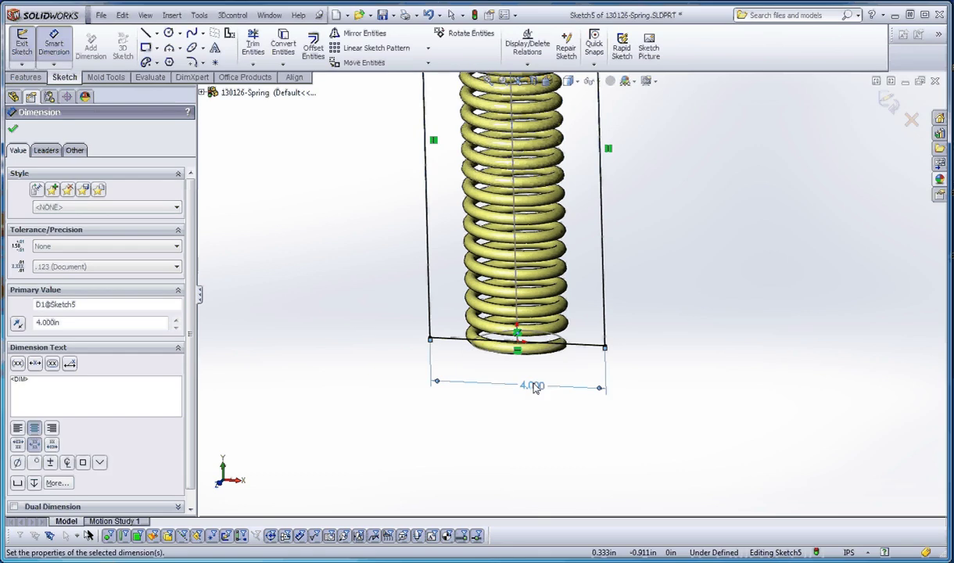
Make the rectangle's top line coincident with the upper endpoint of the spring's centreline, and leave the sketch.
scroll(589, 424, up, 6)
scroll(557, 164, down, 4)
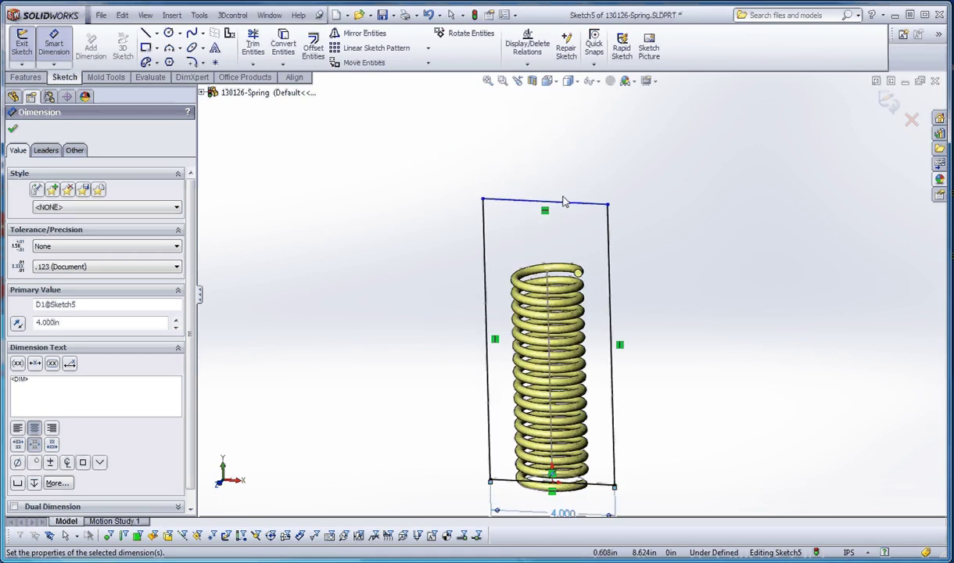
key(Escape)
click(571, 206)
scroll(552, 279, down, 6)
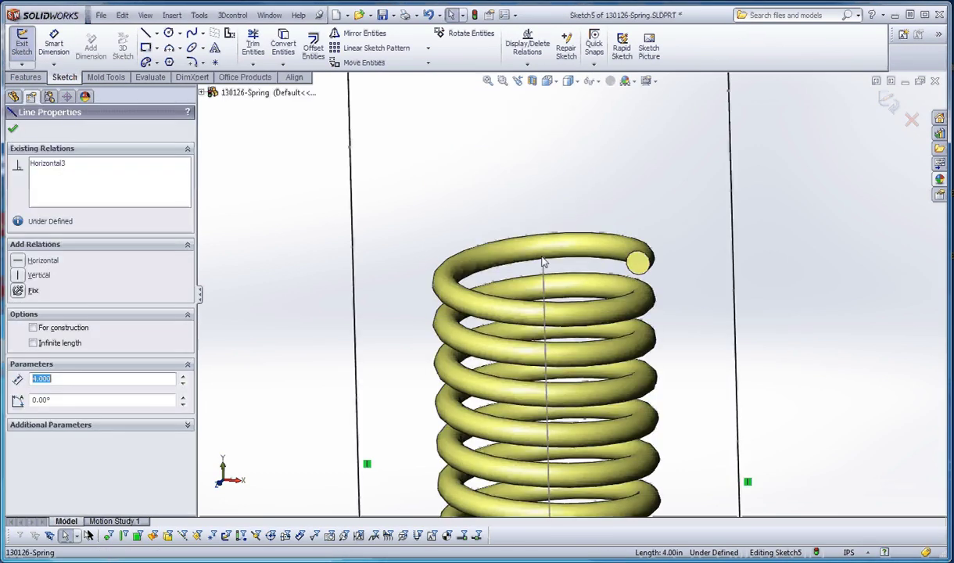
ctrl+click(544, 259)
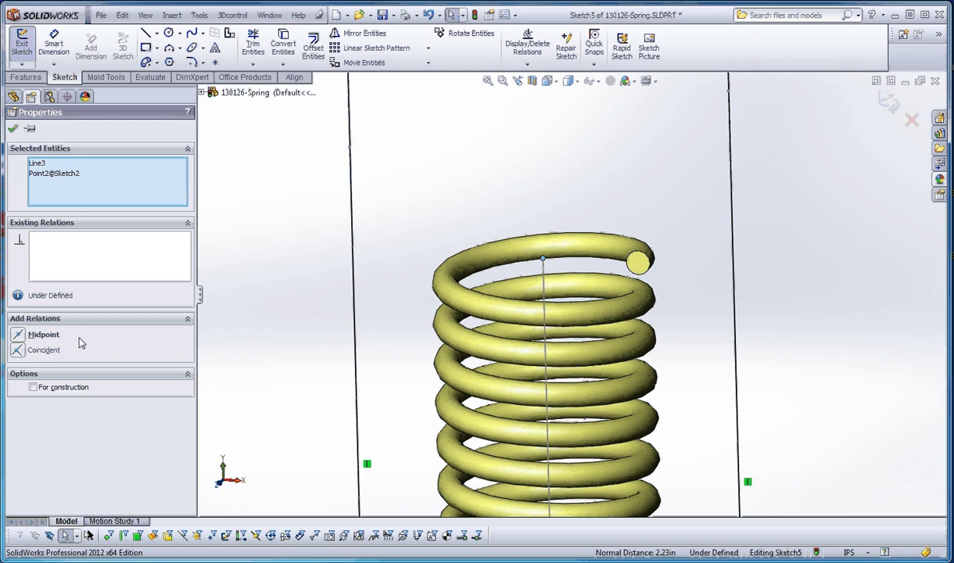
click(19, 349)
scroll(675, 209, up, 4)
click(662, 202)
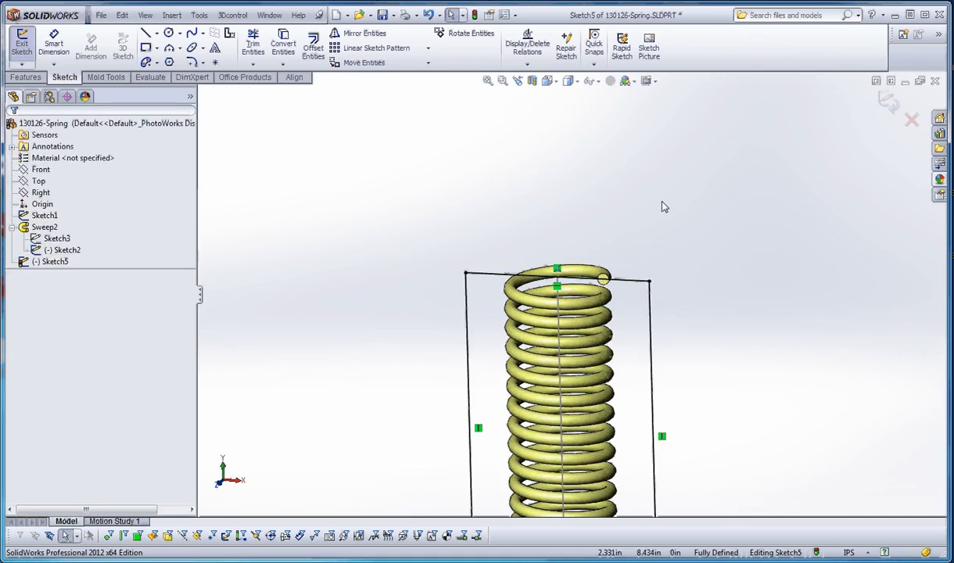
Stretch the spring by moving the upper endpoint of its centreline sketch upward.
scroll(661, 203, up, 1)
scroll(618, 237, down, 3)
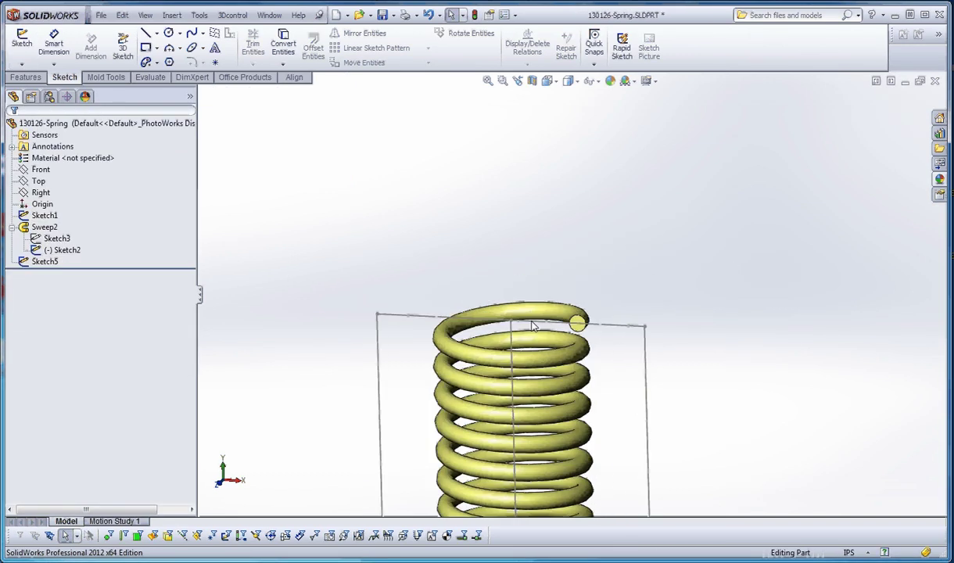
click(511, 322)
click(511, 289)
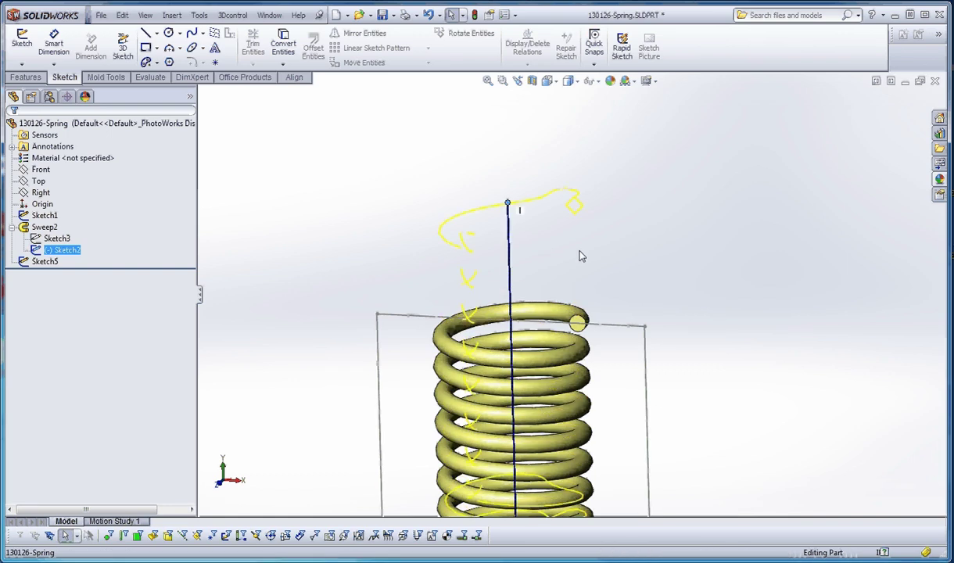
scroll(581, 256, up, 1)
scroll(586, 255, down, 3)
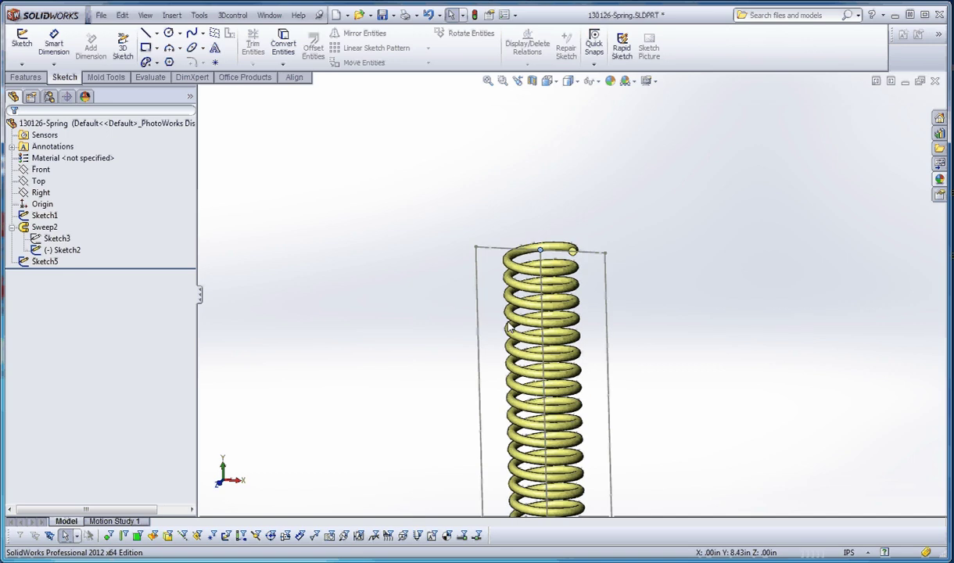
Extrude-cut the spring with the rectangle sketch, using Through All in Direction 1 and flipping the side to cut.
click(53, 264)
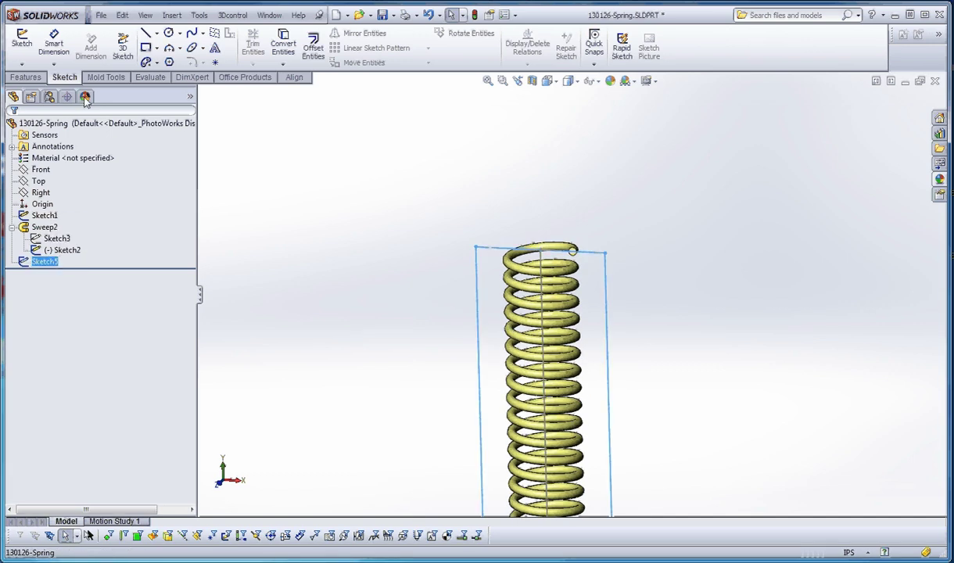
click(26, 77)
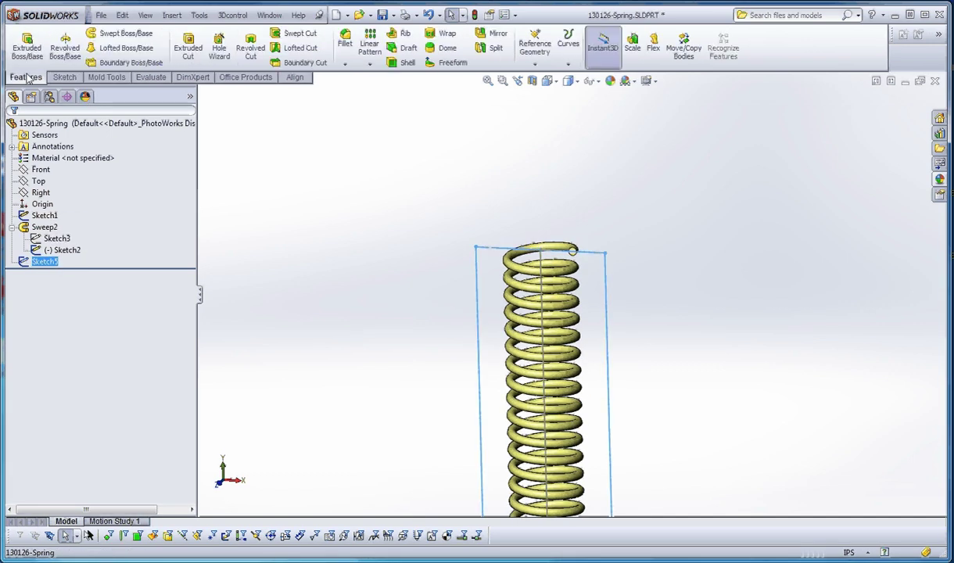
click(187, 43)
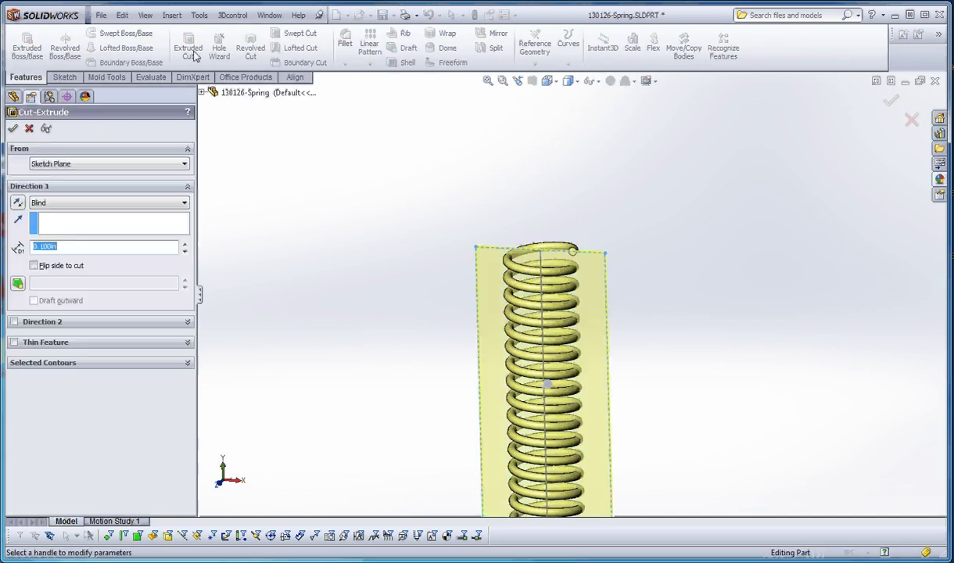
click(34, 267)
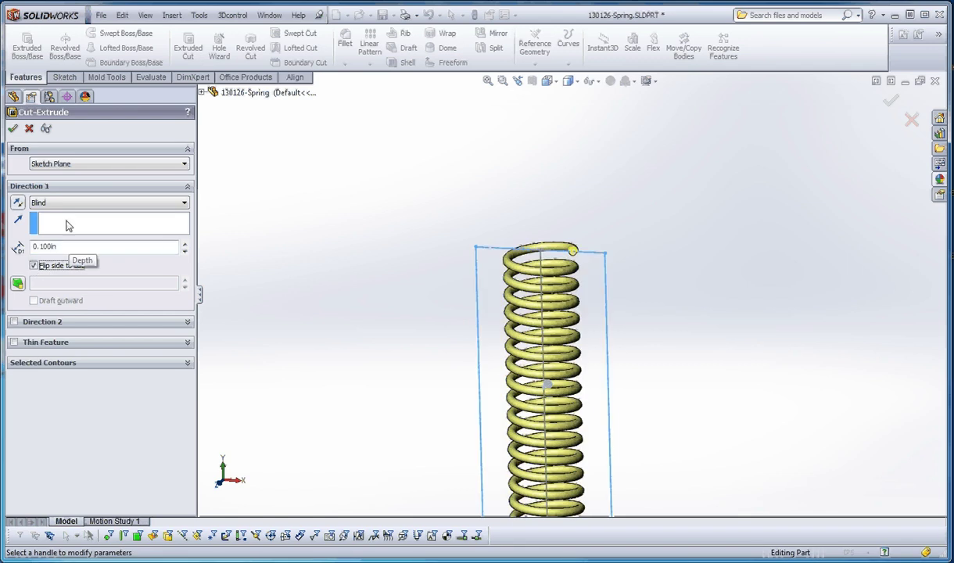
click(60, 203)
click(55, 220)
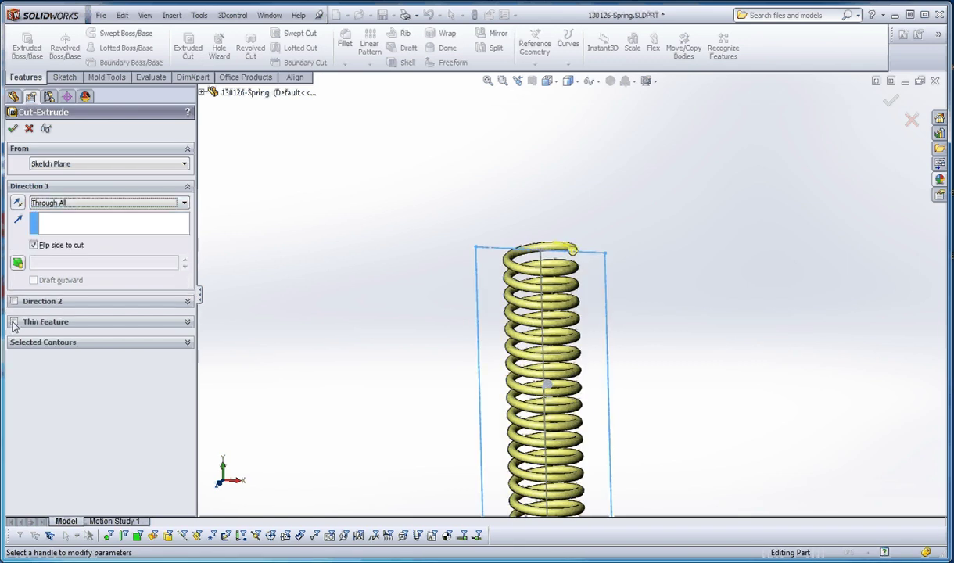
click(52, 302)
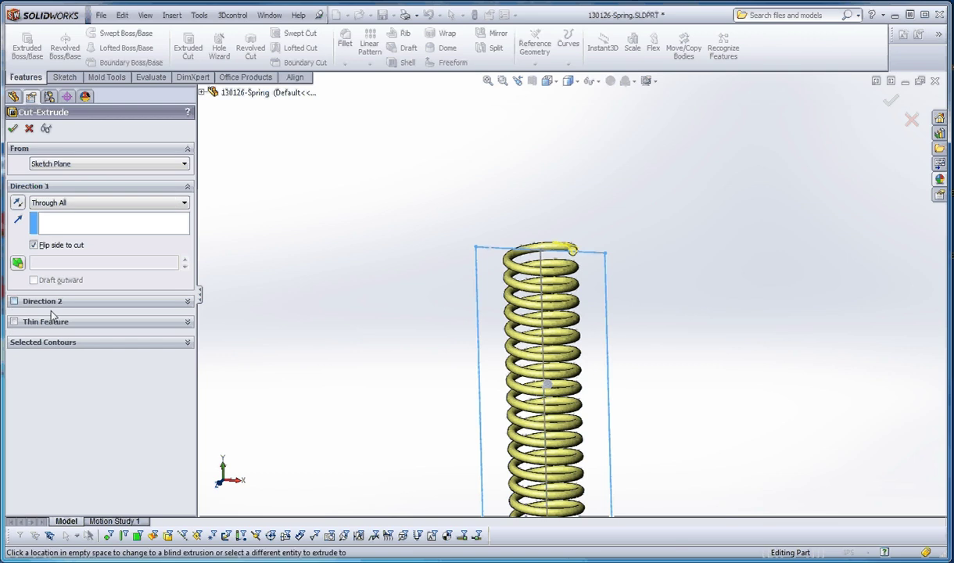
click(13, 128)
Lengthen the trimmed spring by moving its centreline's upper endpoint upward again, and inspect the squared-off ends.
click(293, 213)
scroll(578, 254, down, 5)
scroll(562, 237, up, 4)
scroll(560, 257, up, 3)
scroll(598, 328, down, 4)
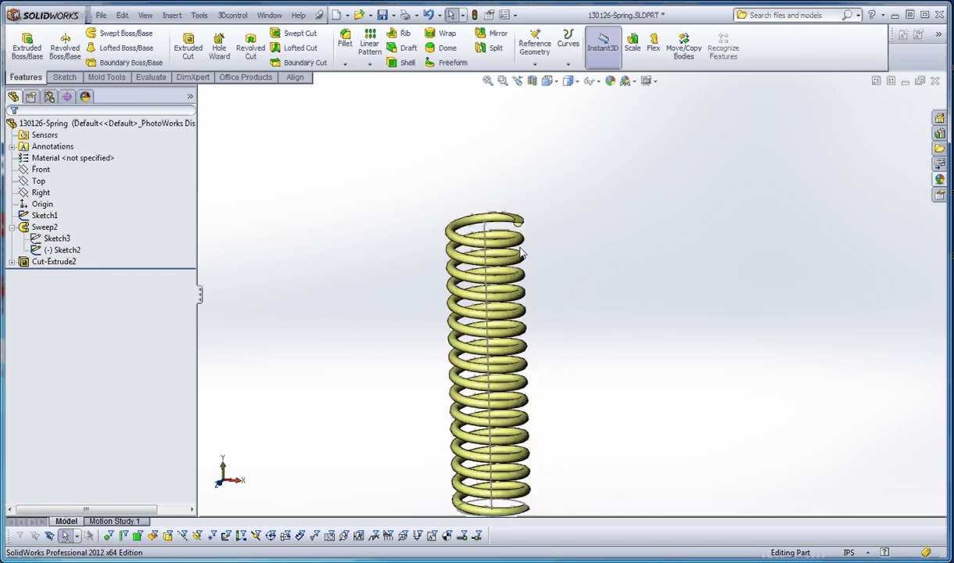
click(488, 226)
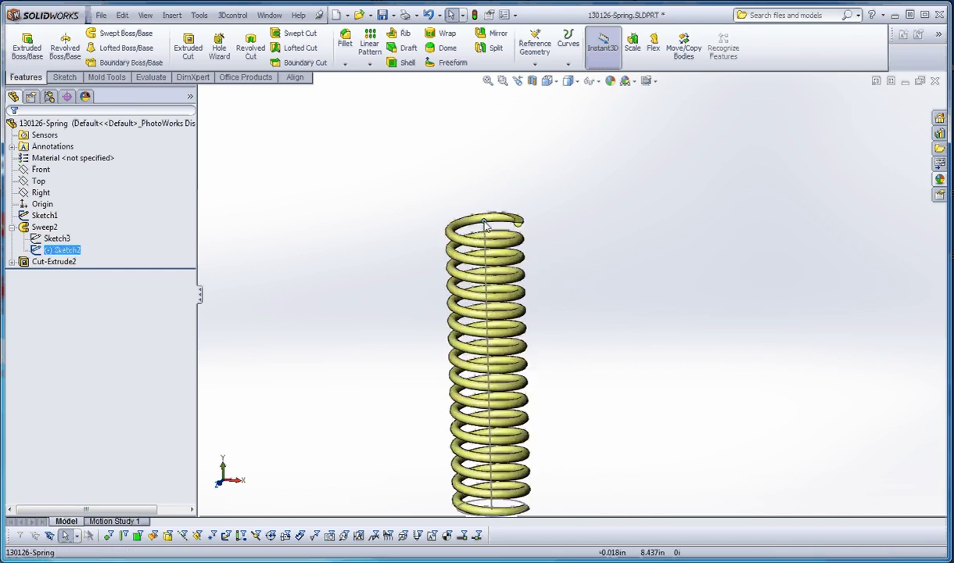
click(489, 182)
drag(490, 179, 488, 177)
click(581, 250)
scroll(576, 265, up, 4)
scroll(580, 342, down, 3)
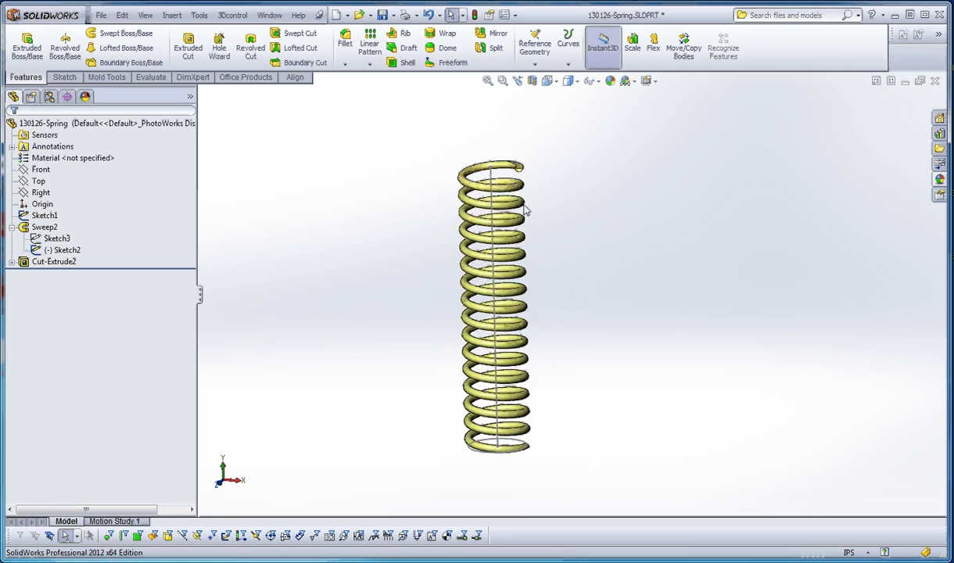
scroll(579, 288, up, 2)
scroll(577, 286, down, 3)
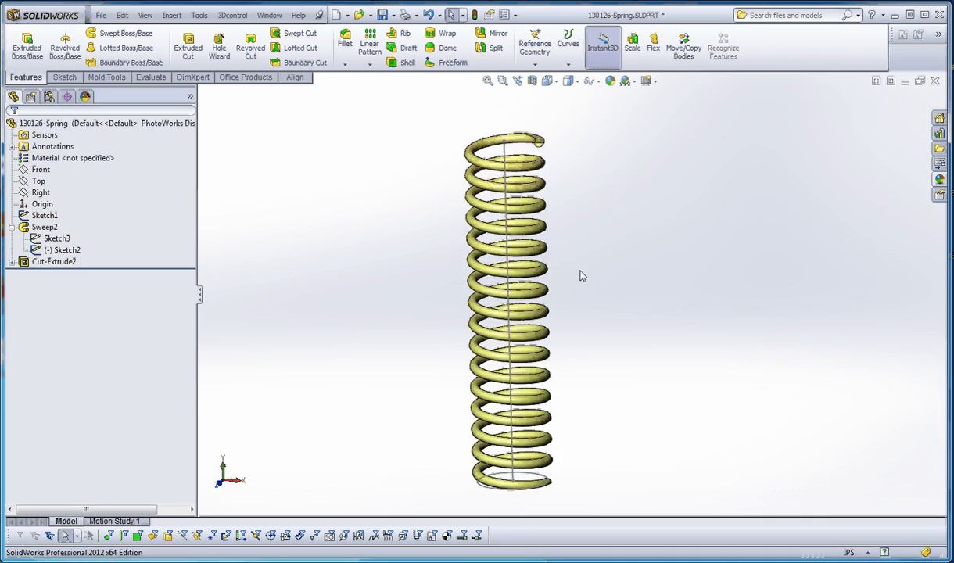
scroll(581, 271, up, 1)
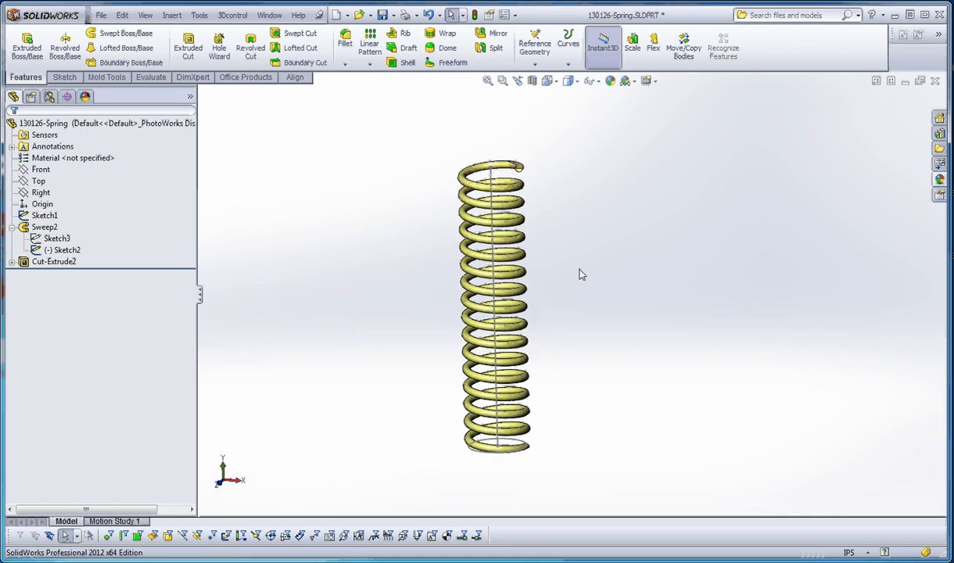
Switch to the Sarrus-Assem.SLDASM assembly containing the spring and the hinge mechanism.
key(ctrl+Tab)
click(747, 143)
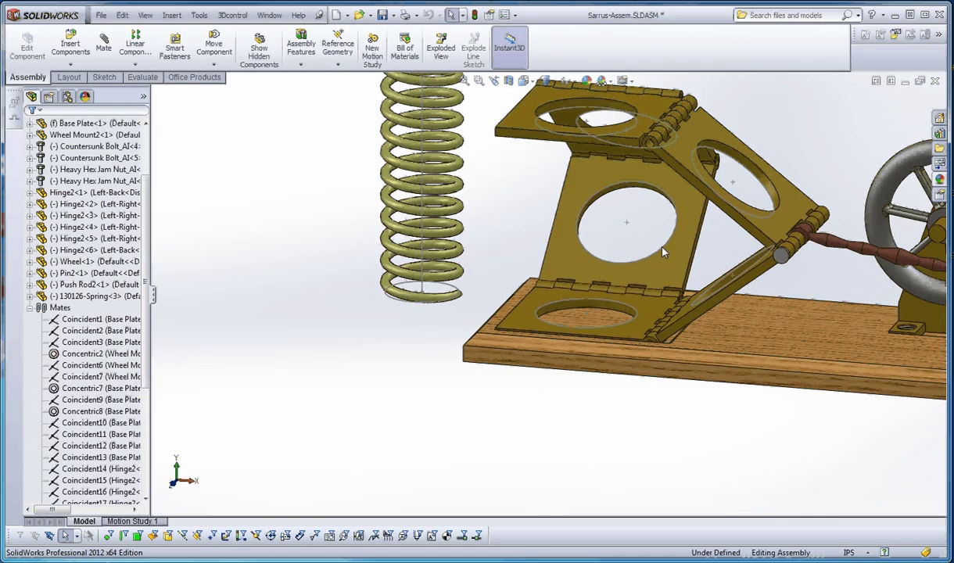
scroll(664, 252, up, 6)
scroll(532, 307, down, 4)
scroll(530, 316, up, 1)
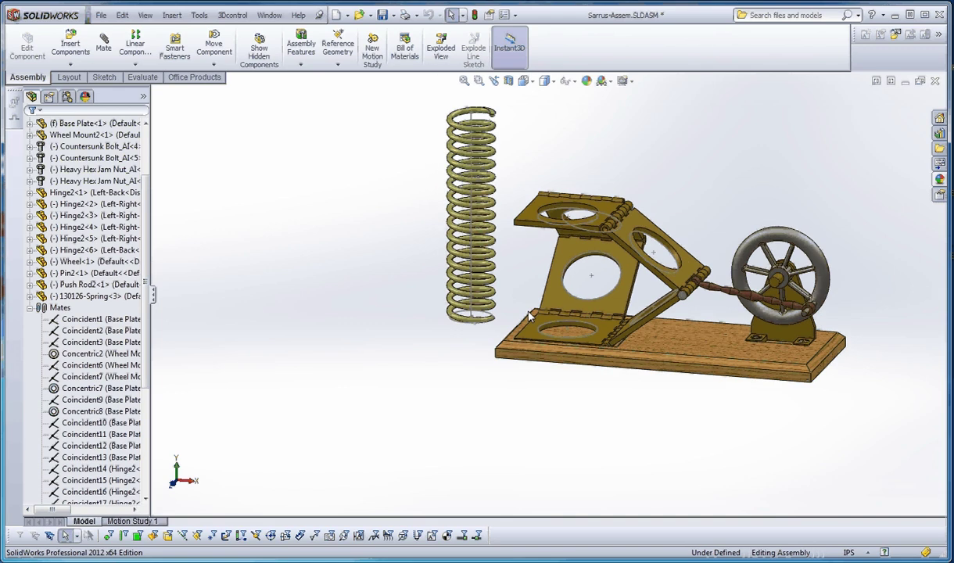
Examine the round opening in the lower hinge plate and the base plate face beneath it.
scroll(482, 313, down, 2)
scroll(483, 313, down, 2)
scroll(500, 303, up, 2)
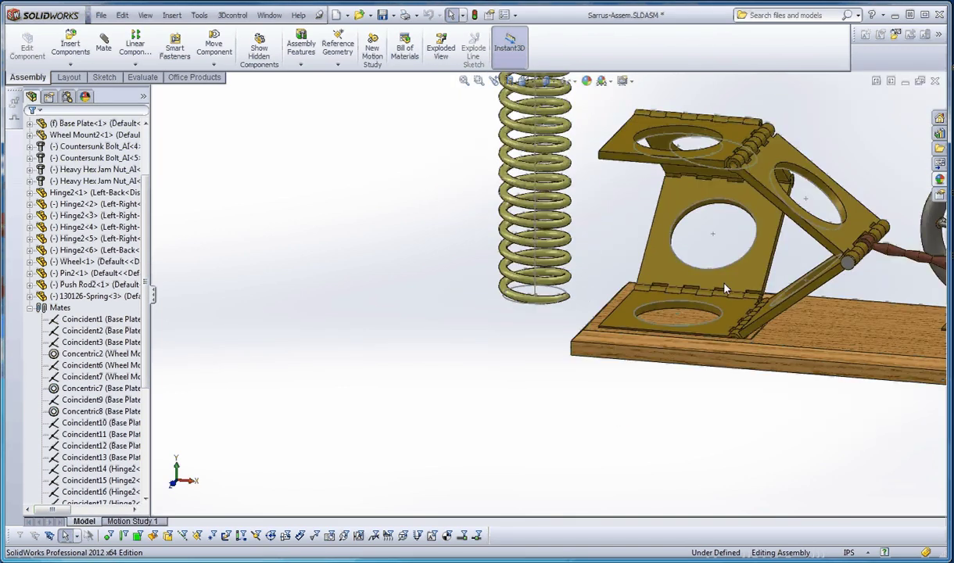
scroll(692, 317, down, 2)
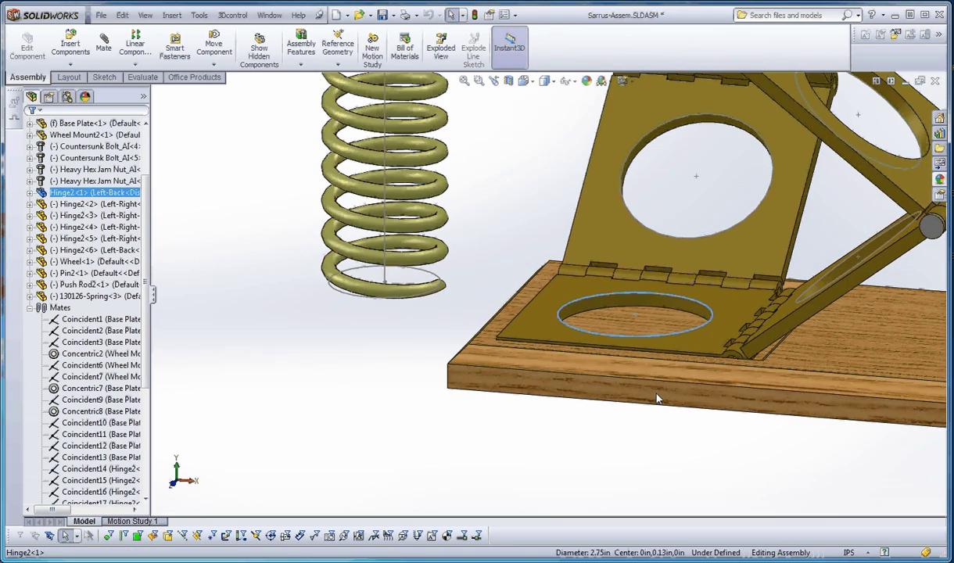
click(640, 311)
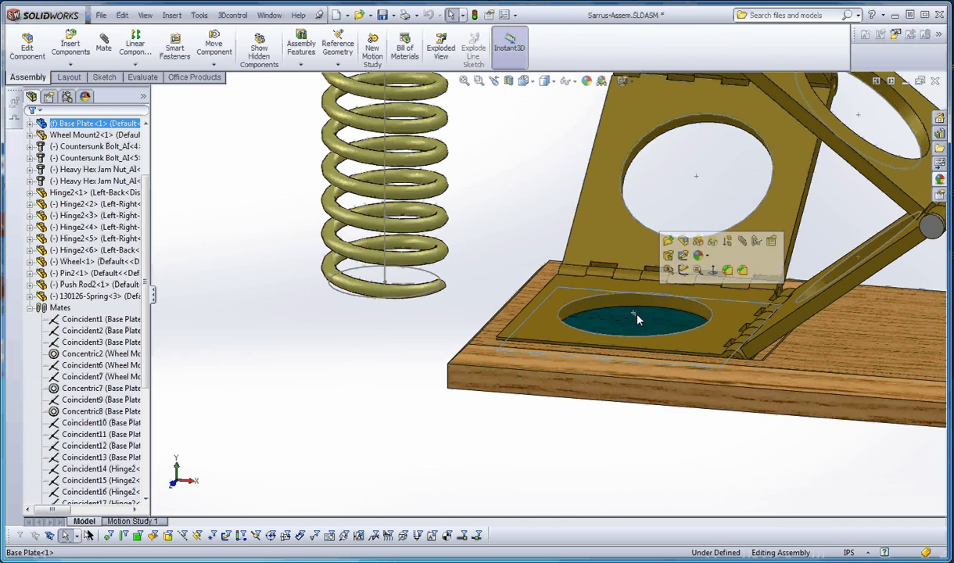
click(634, 314)
scroll(628, 400, up, 3)
click(631, 391)
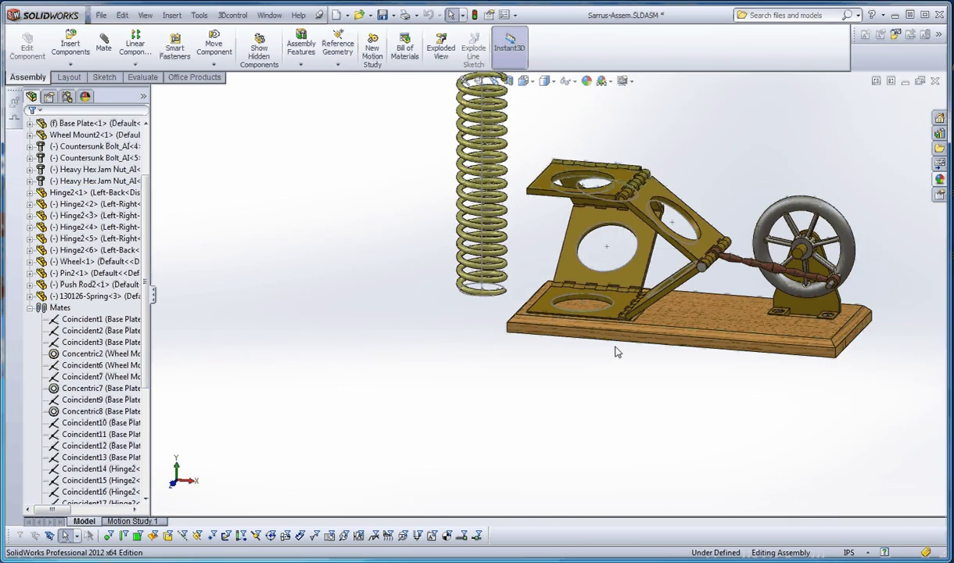
Move the hinge linkage toward its upright position, turning the connected wheel with it.
scroll(557, 195, down, 2)
drag(557, 196, 759, 148)
click(760, 147)
scroll(759, 147, up, 3)
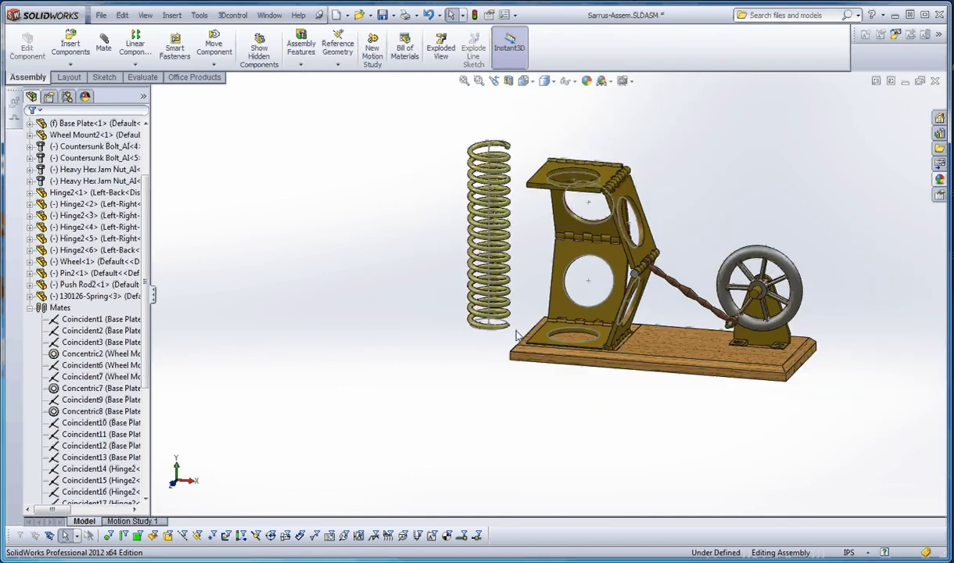
Add a coincident mate between the spring's Top plane and the base plate face inside the lower hinge plate's round opening.
scroll(505, 332, down, 5)
scroll(502, 322, up, 1)
mouse_move(498, 312)
middle_down()
mouse_move(498, 248)
mouse_move(503, 312)
middle_up()
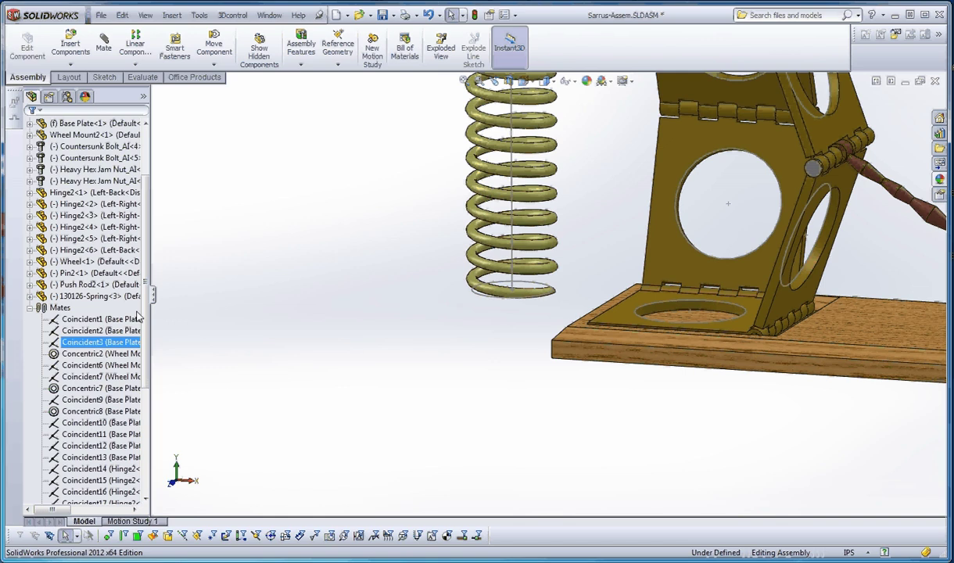
click(30, 295)
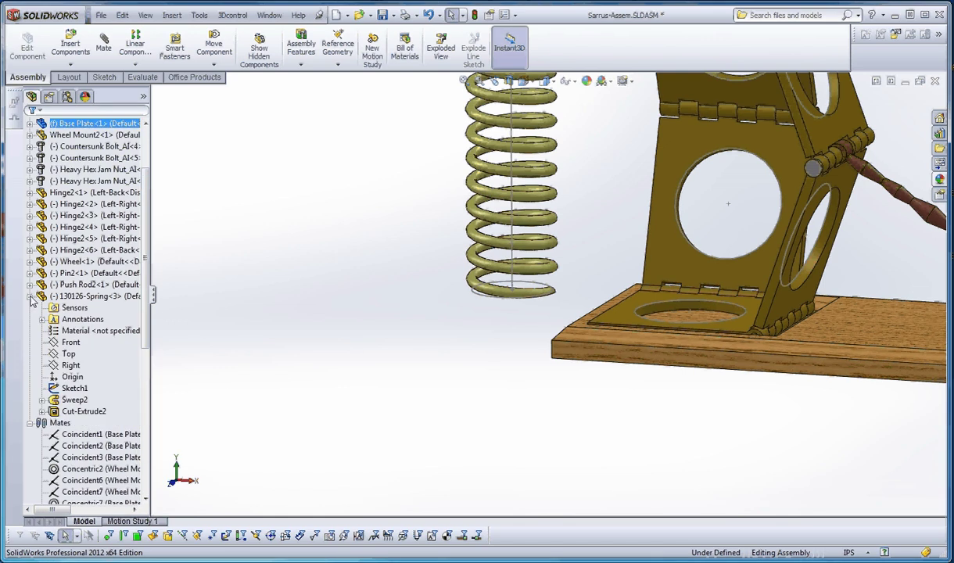
click(71, 365)
click(69, 354)
scroll(583, 362, up, 2)
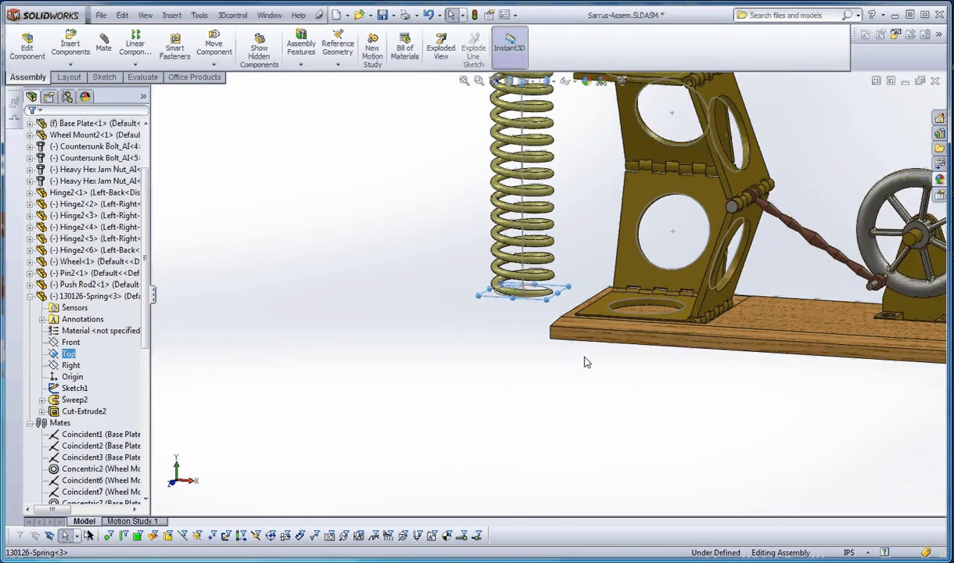
scroll(594, 292, down, 6)
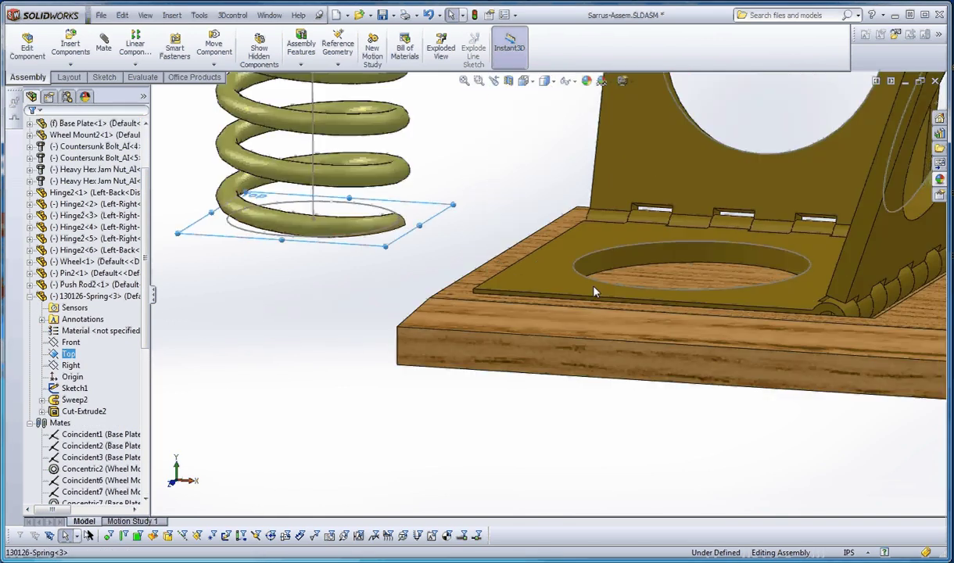
ctrl+click(696, 273)
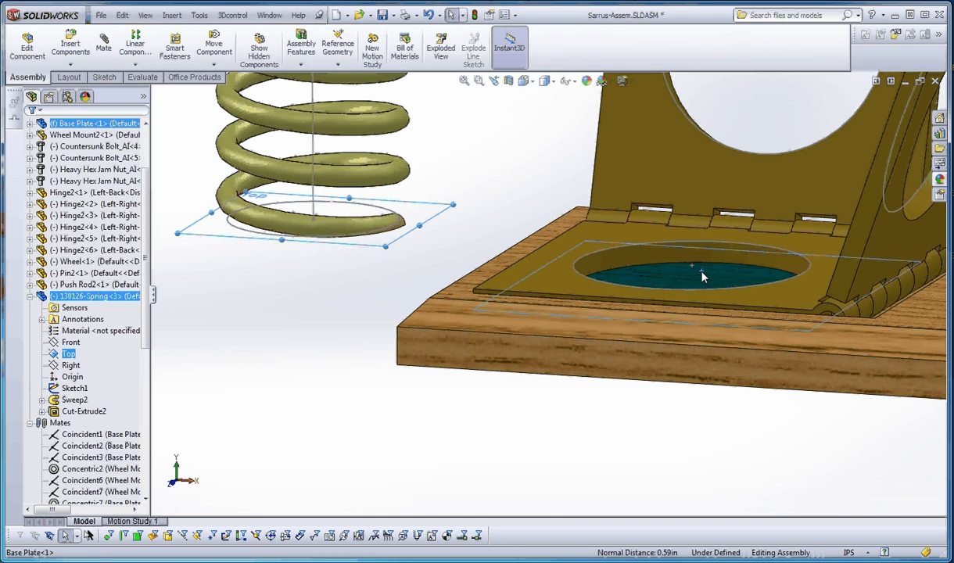
click(103, 43)
click(33, 128)
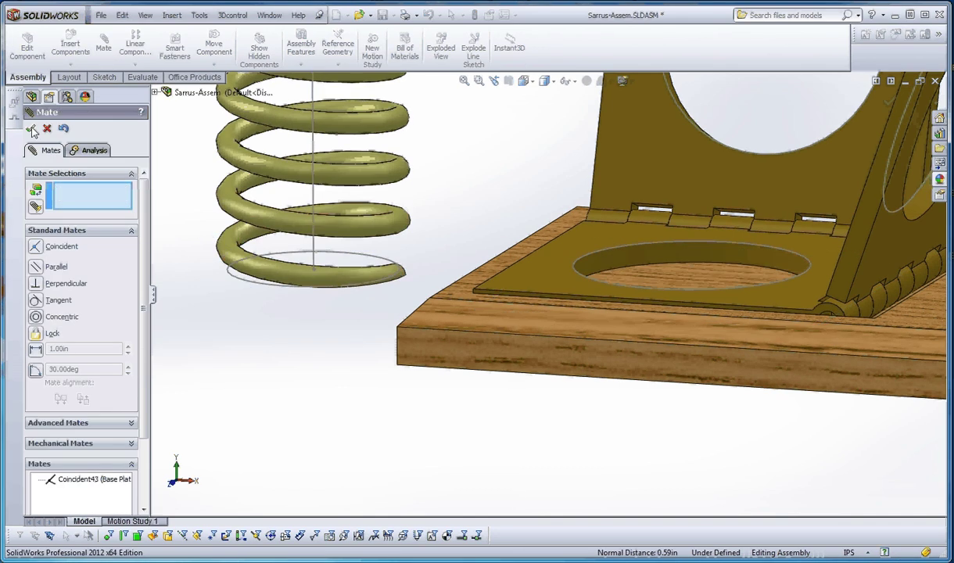
click(32, 128)
Mate the spring's bottom sketch circle concentric with the round opening's edge in the lower hinge plate.
scroll(349, 387, up, 2)
scroll(472, 284, up, 3)
scroll(471, 285, down, 5)
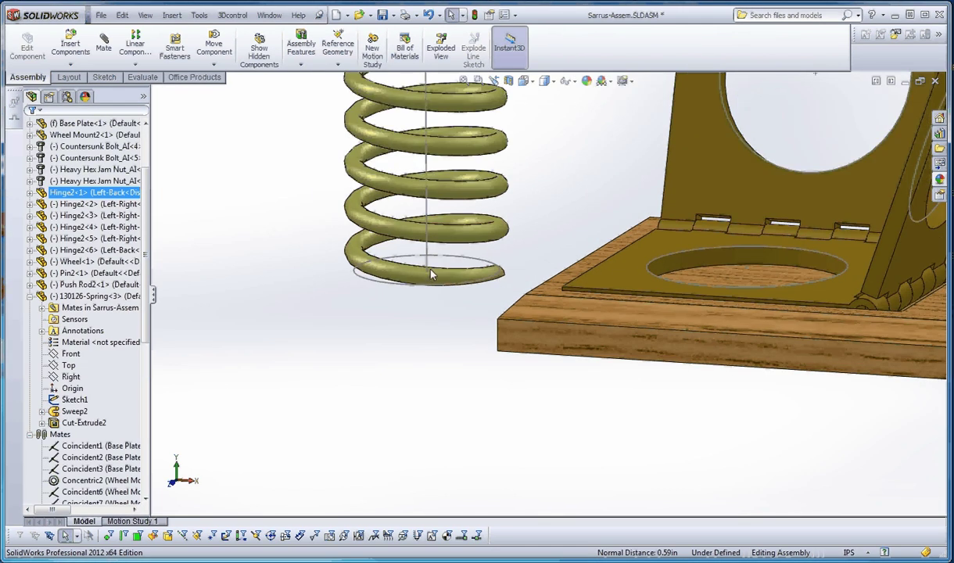
click(457, 269)
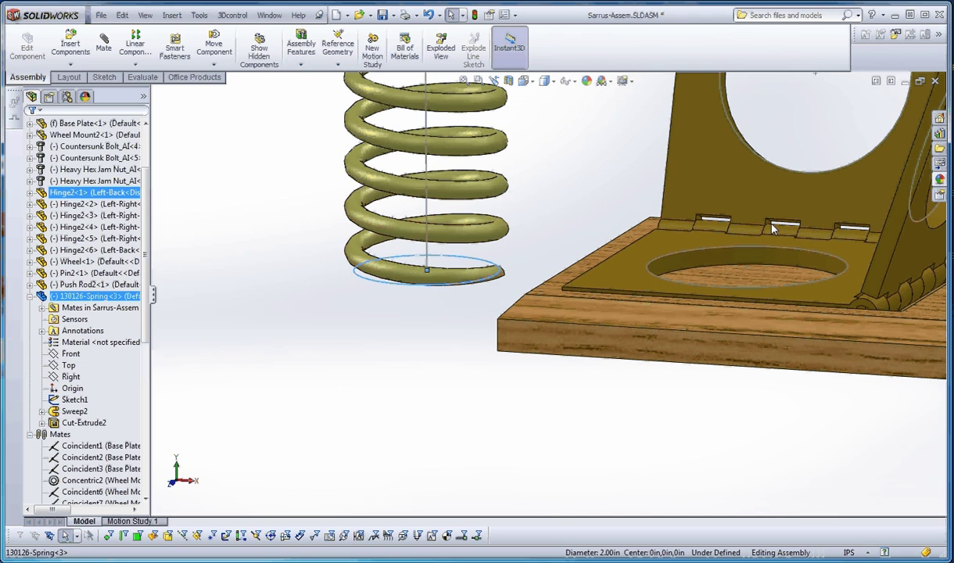
ctrl+click(712, 252)
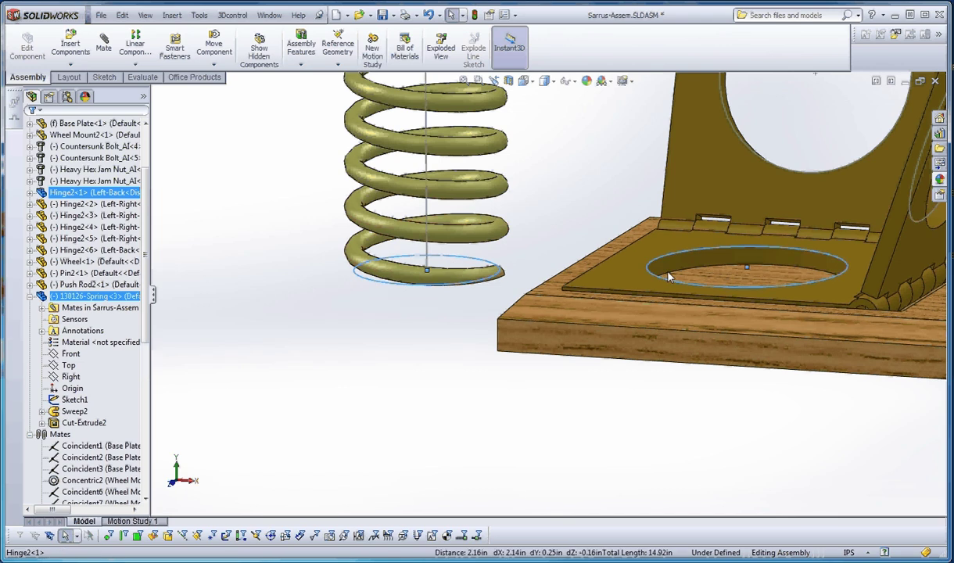
click(104, 43)
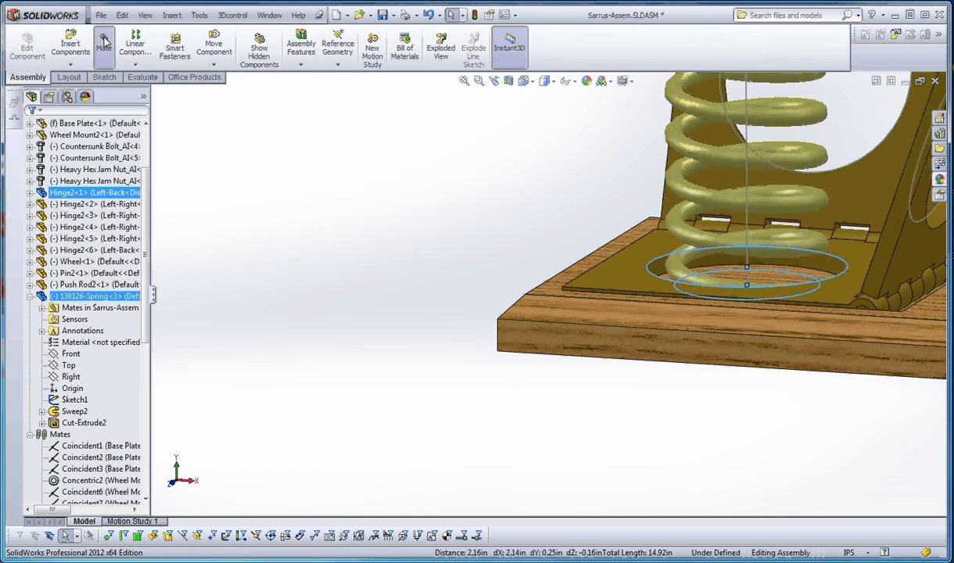
click(30, 128)
key(Escape)
Lower the linkage's top hinge plate partway so the spring passes through its round opening.
scroll(612, 189, up, 7)
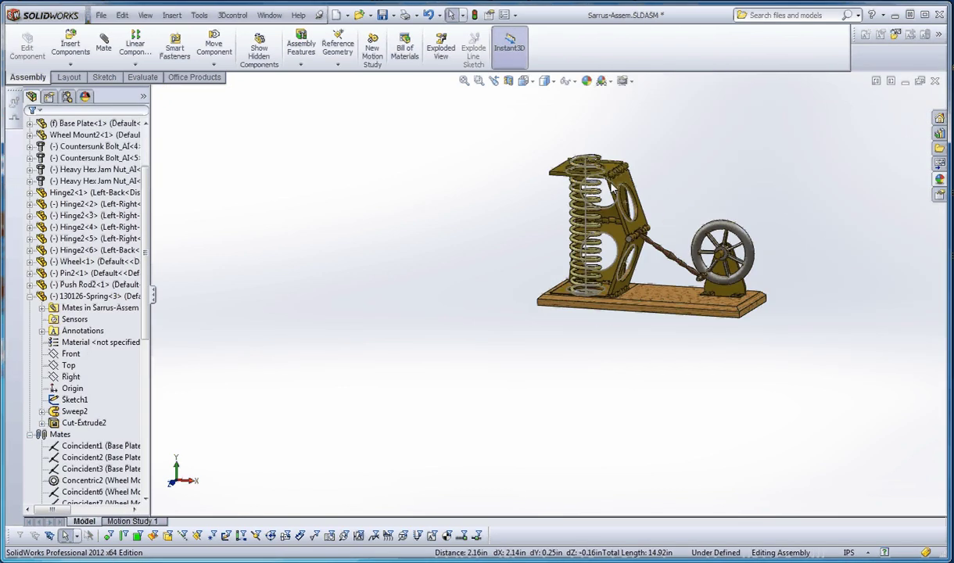
scroll(613, 189, down, 7)
drag(580, 186, 616, 298)
key(Escape)
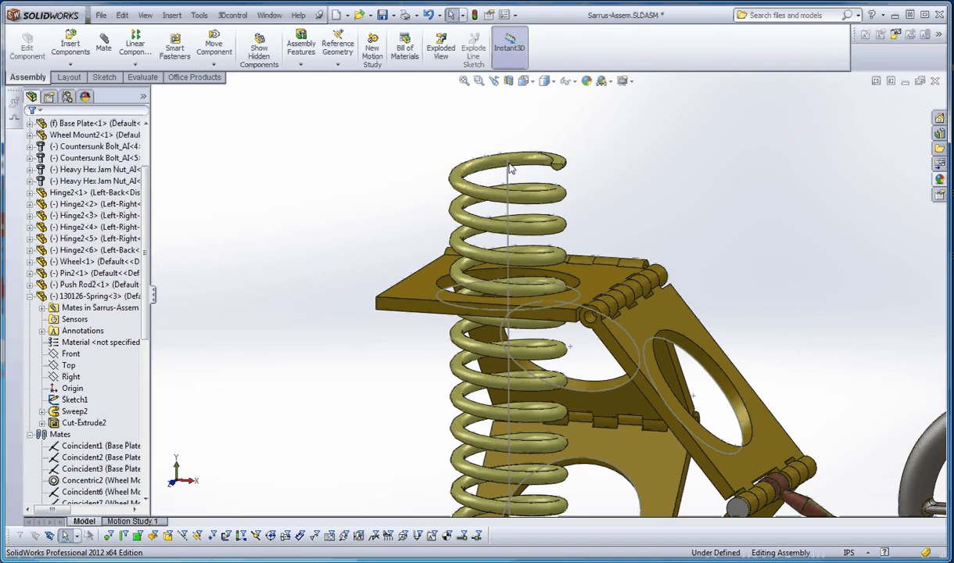
Try to shorten the spring from its centreline's upper endpoint, and turn the spring about its axis.
drag(508, 167, 508, 294)
scroll(613, 224, up, 5)
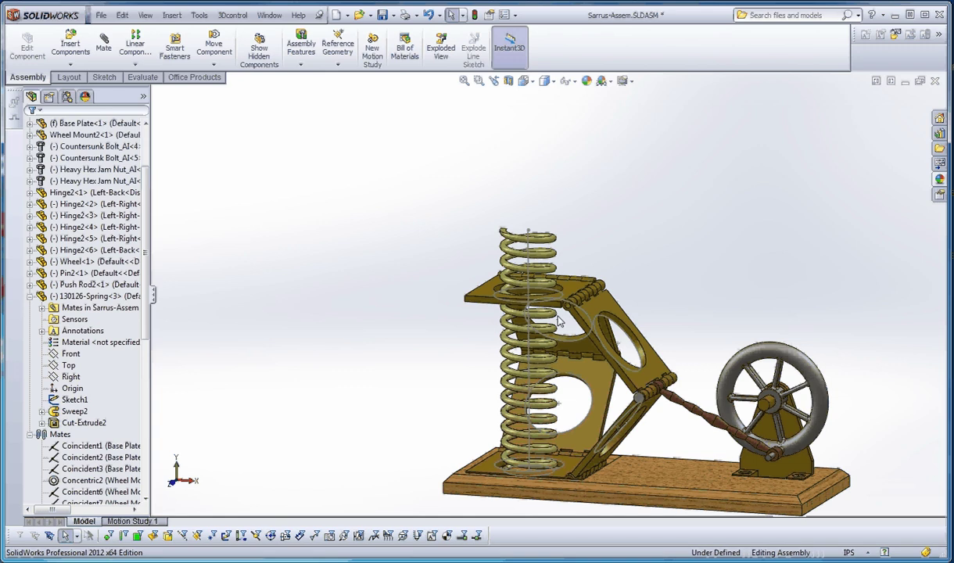
scroll(551, 315, down, 5)
drag(450, 145, 422, 154)
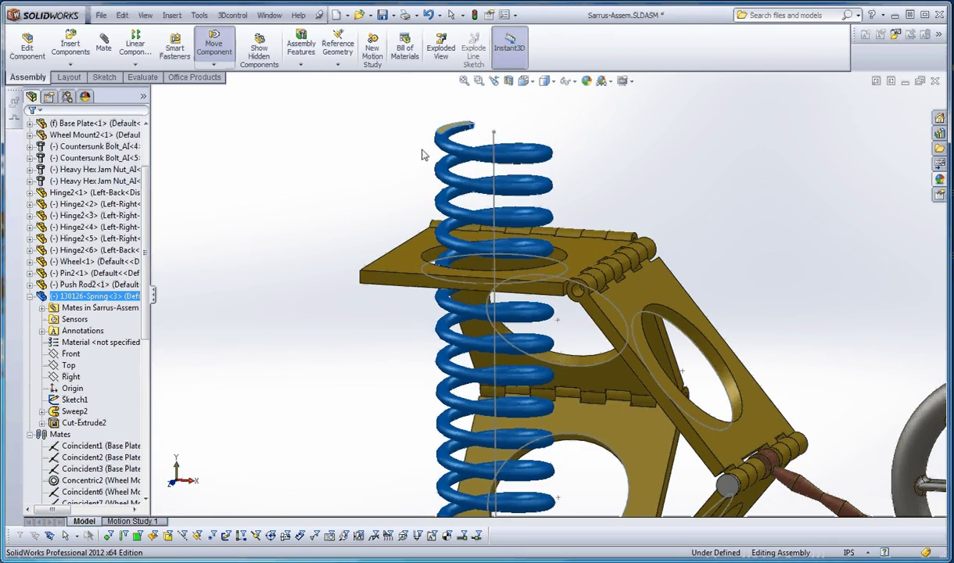
key(Escape)
Add a parallel mate between the spring's Front plane and the assembly's Front Plane to stop the spring from rotating.
key(f)
drag(145, 295, 185, 466)
click(110, 250)
drag(152, 331, 160, 268)
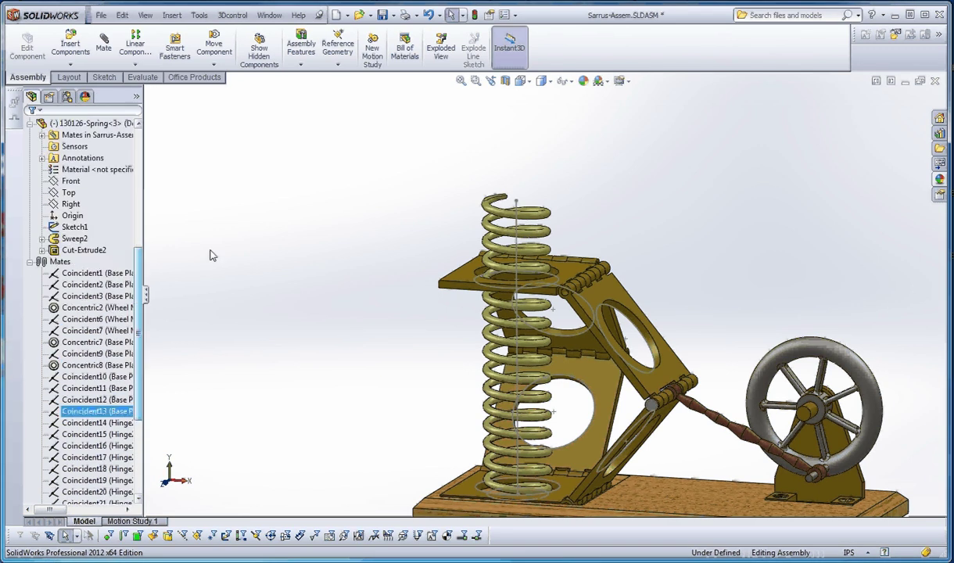
click(209, 251)
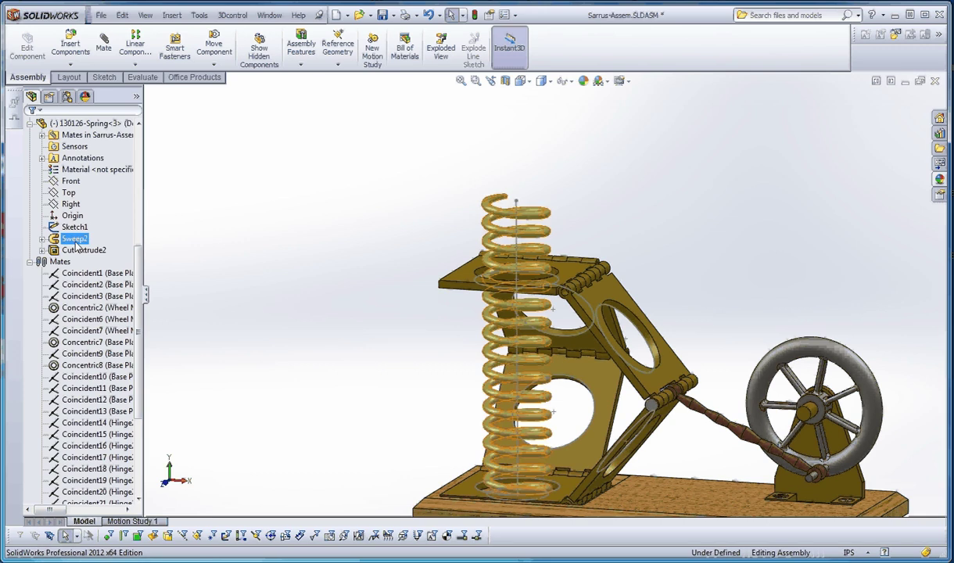
click(71, 182)
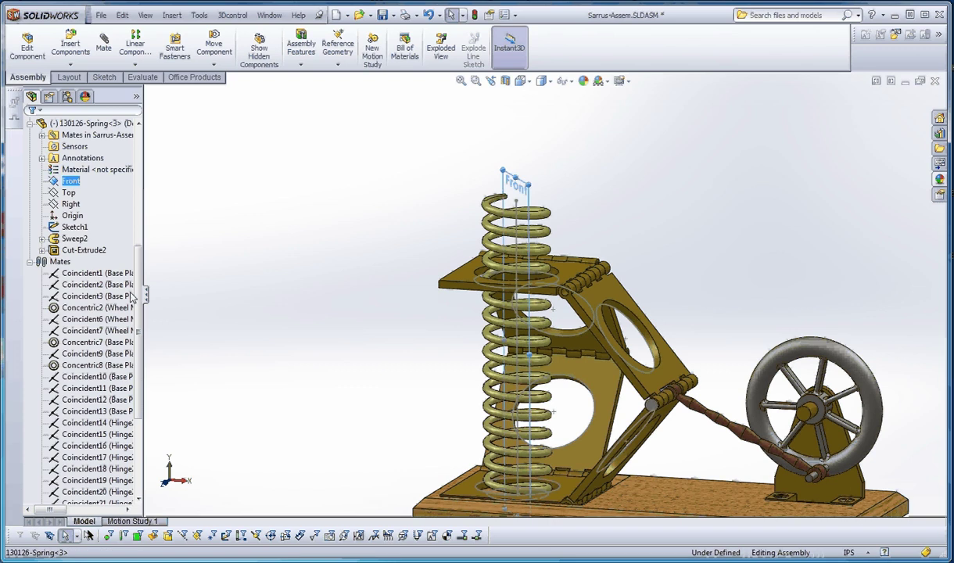
scroll(129, 297, up, 8)
click(75, 181)
click(69, 158)
click(109, 49)
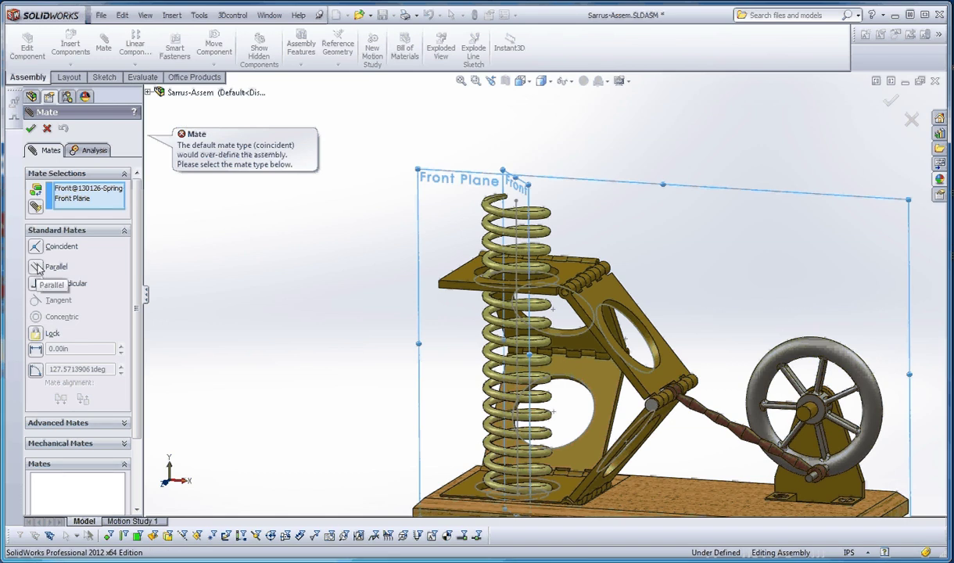
click(36, 267)
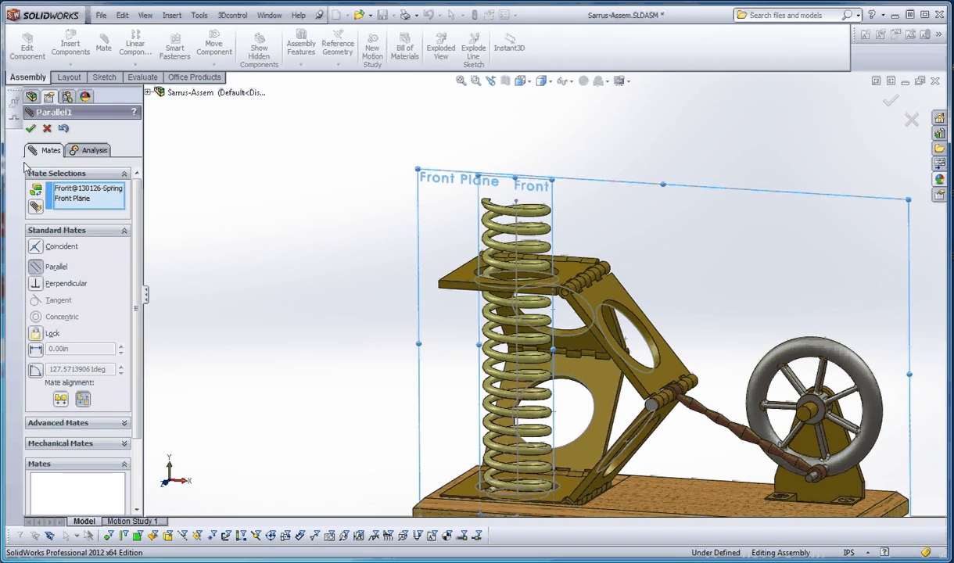
click(29, 127)
click(30, 127)
Try to move the spring centreline's upper endpoint directly at assembly level.
scroll(455, 241, down, 4)
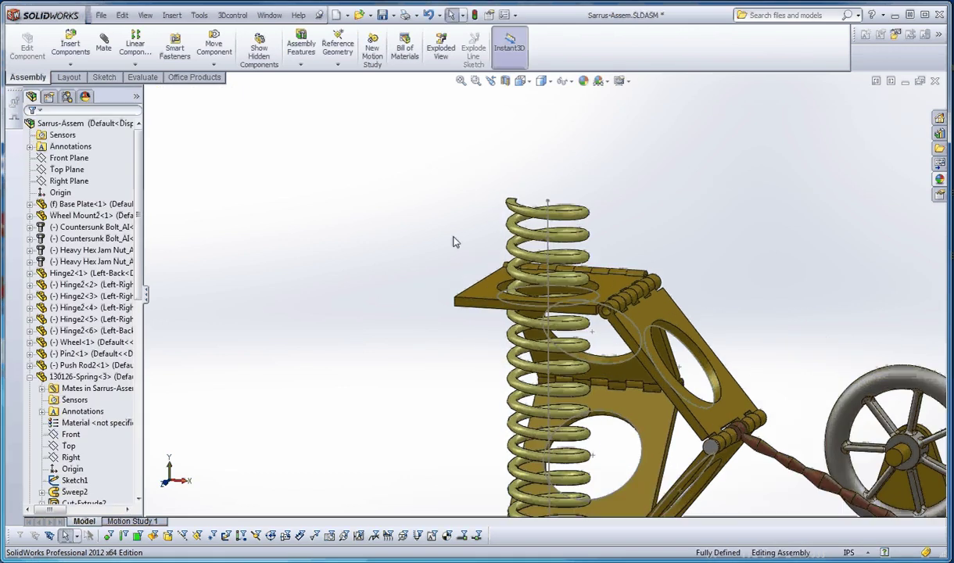
click(507, 196)
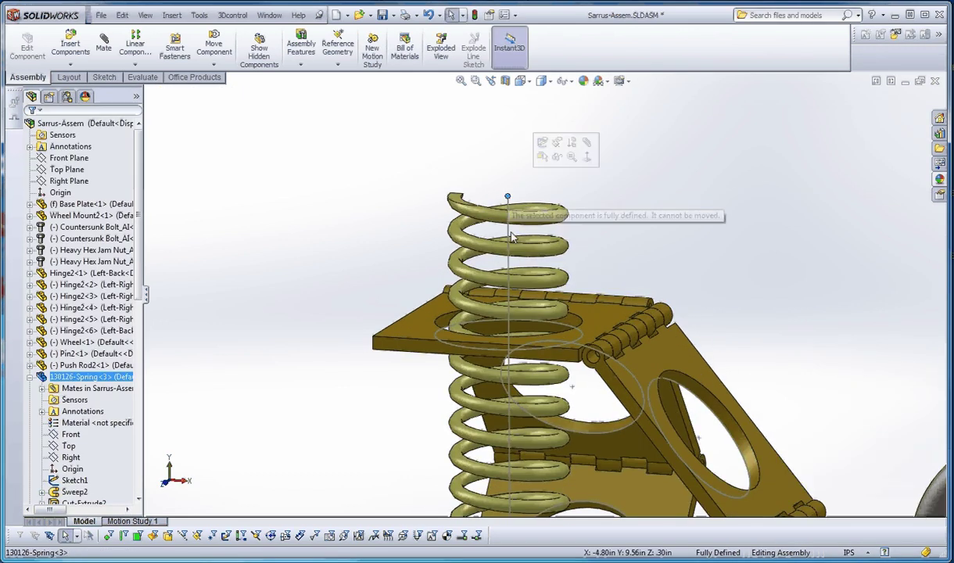
click(521, 164)
scroll(547, 235, up, 5)
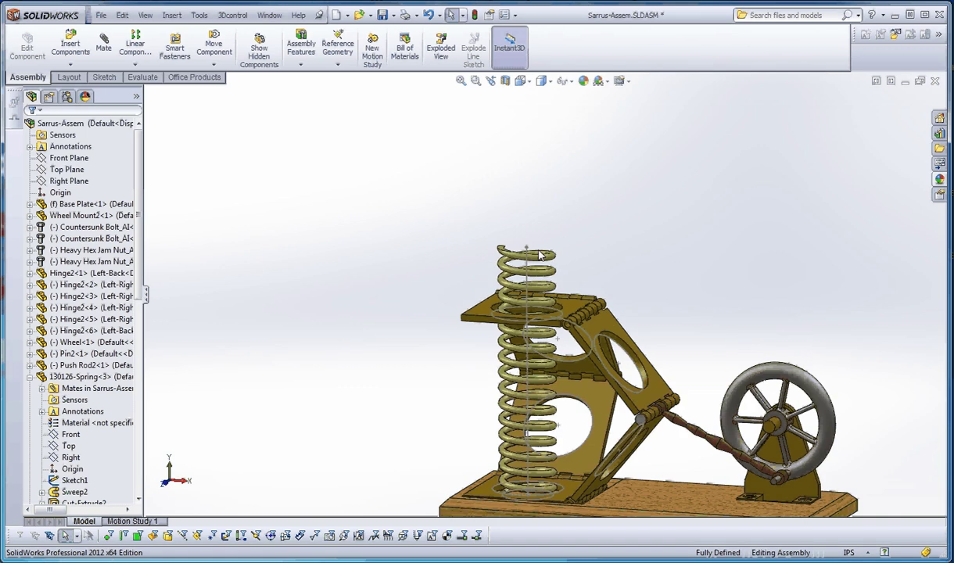
scroll(580, 271, down, 5)
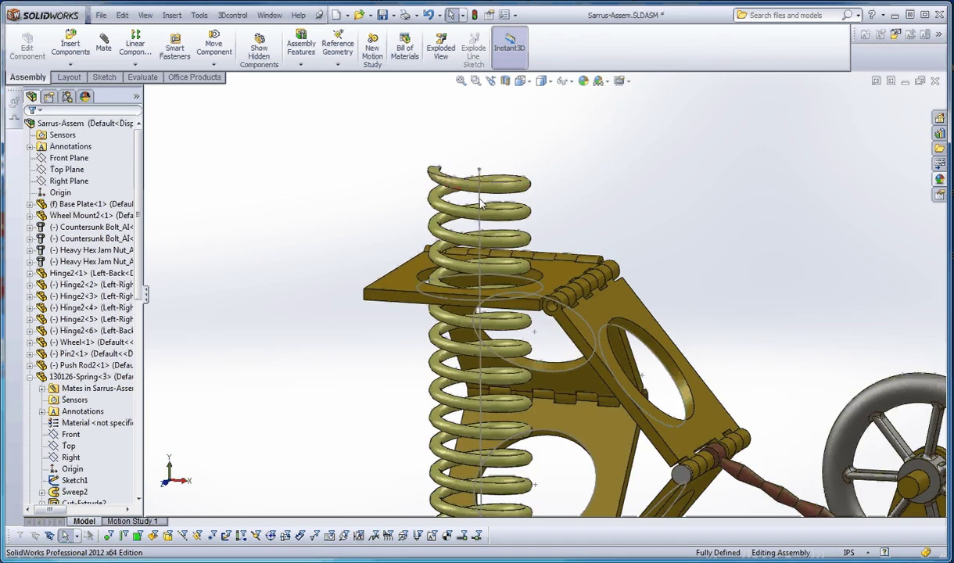
Edit the spring within the assembly and shorten it to about 6 in by lowering its centreline's upper endpoint beneath the top hinge plate.
double_click(480, 203)
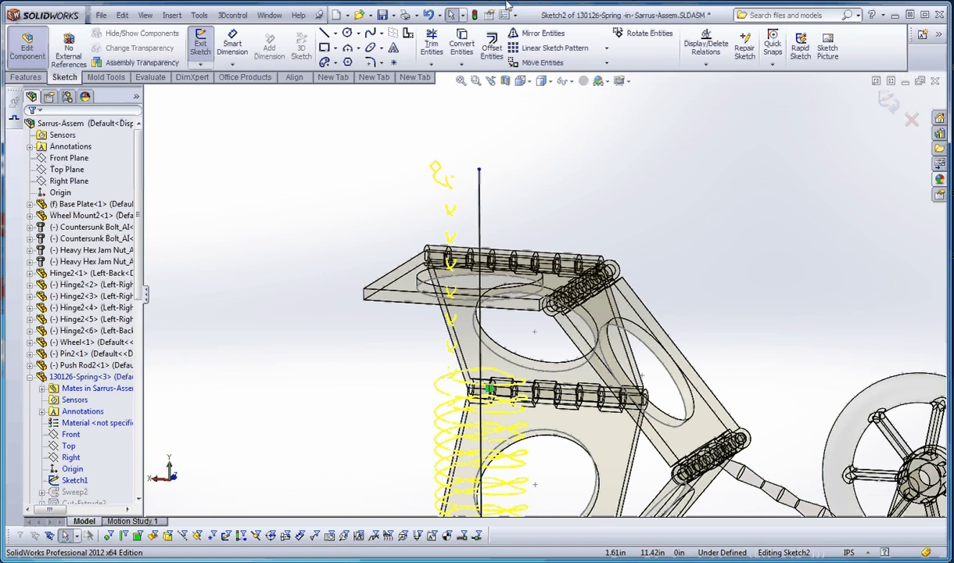
click(477, 15)
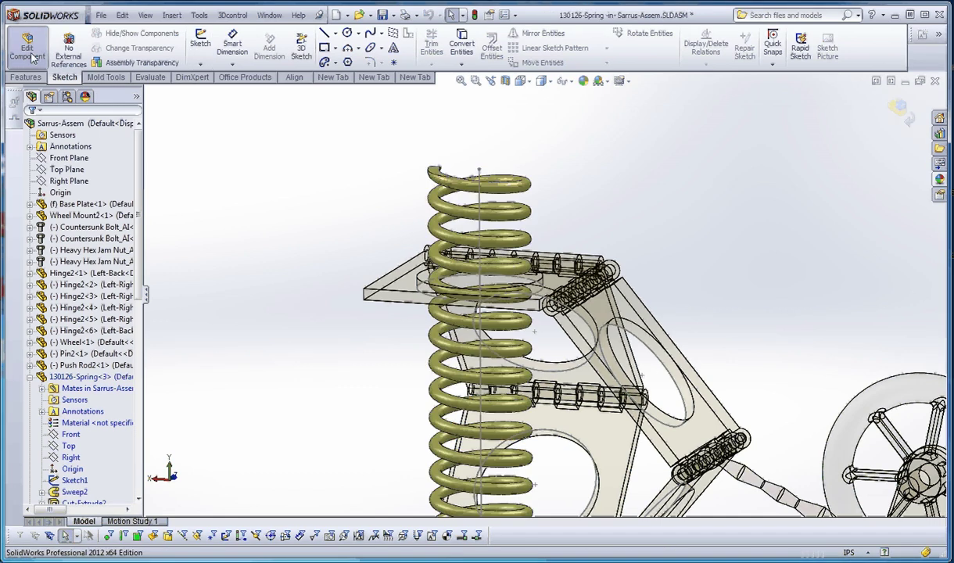
click(516, 220)
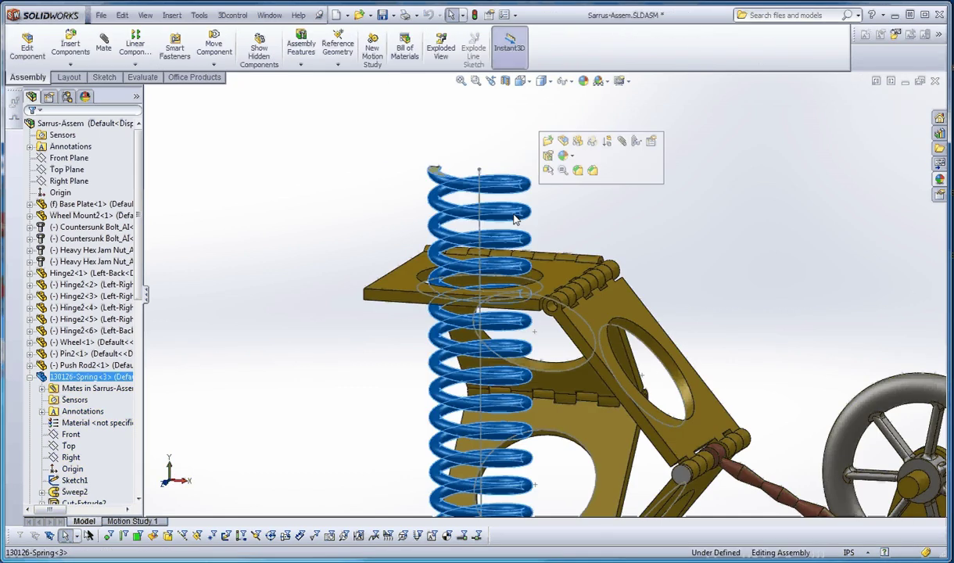
click(28, 53)
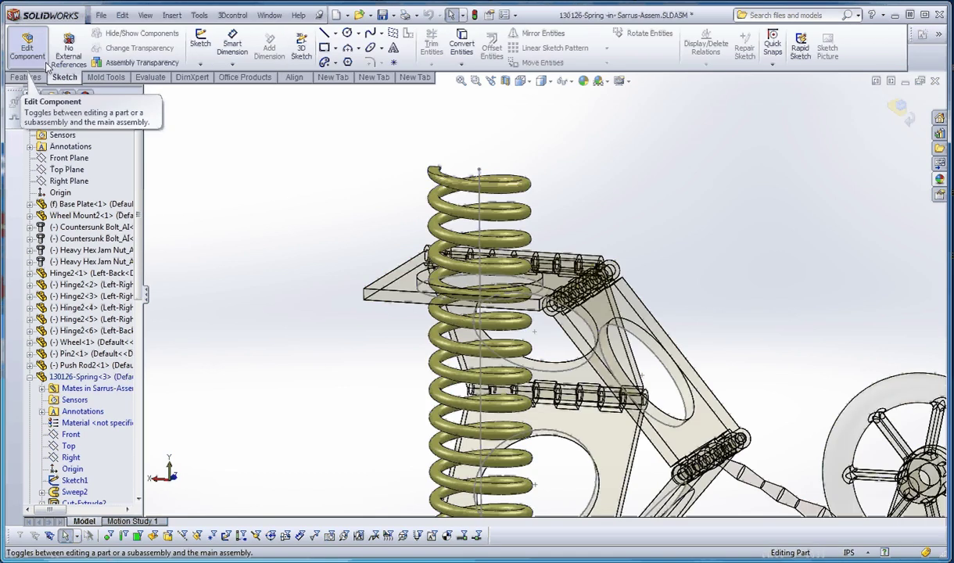
scroll(534, 250, up, 3)
scroll(512, 242, down, 2)
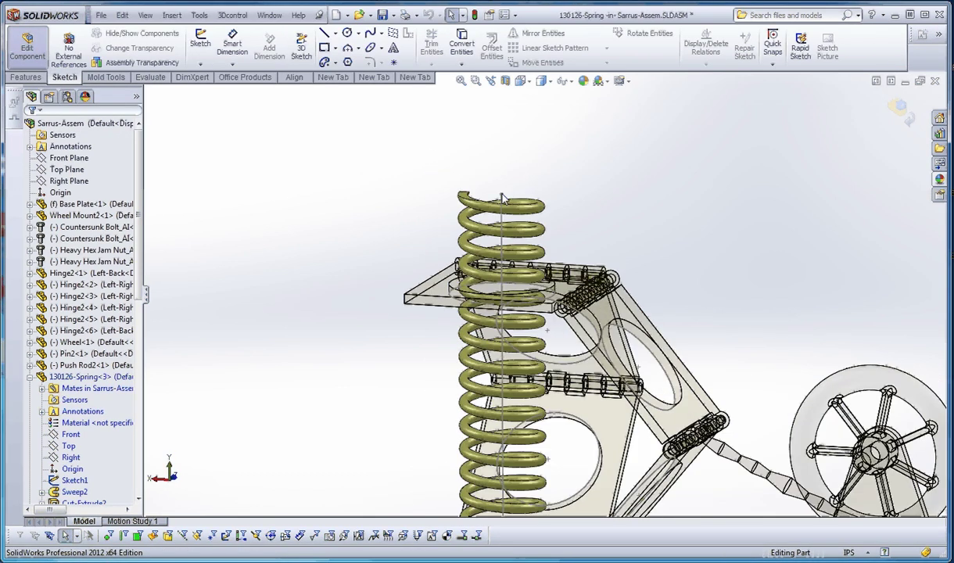
drag(501, 194, 505, 341)
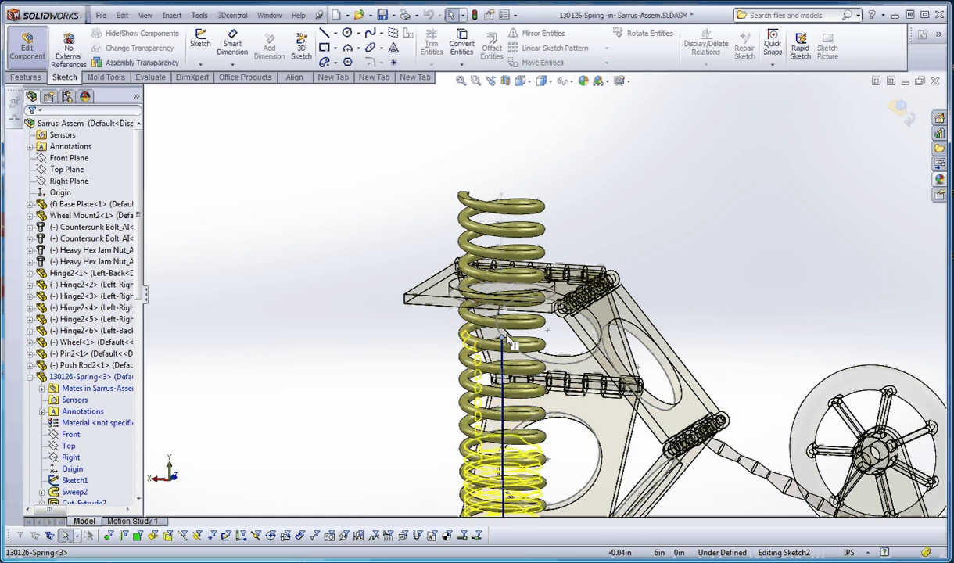
drag(507, 335, 512, 335)
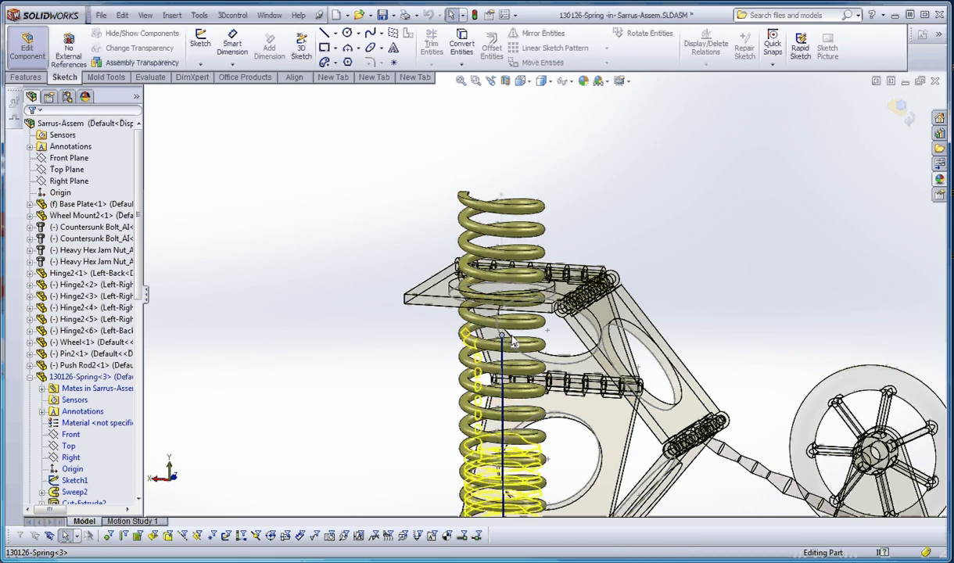
Check the distance between the centre point of the top hinge plate's opening and the spring centreline's upper endpoint.
scroll(496, 308, down, 3)
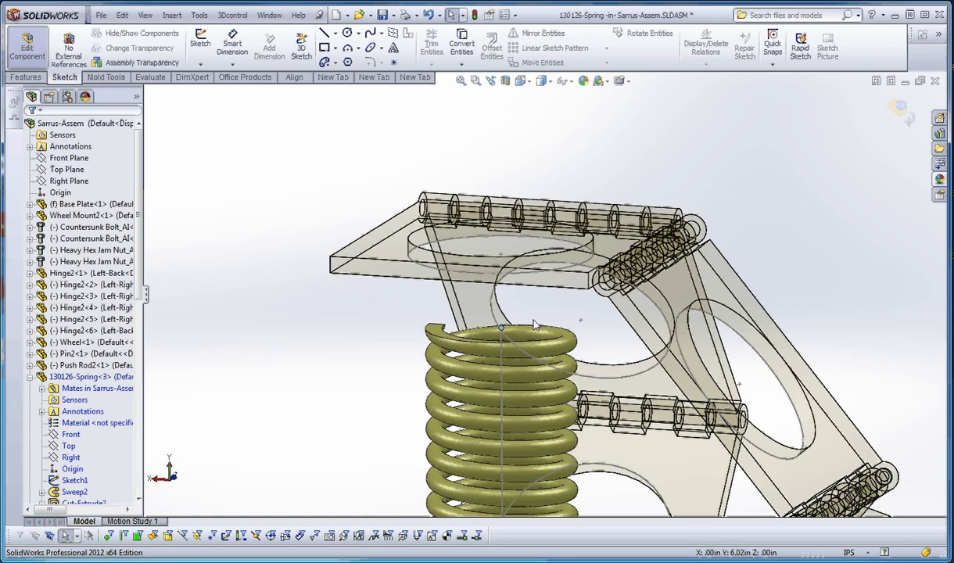
middle_drag(534, 326, 527, 342)
middle_drag(509, 277, 495, 251)
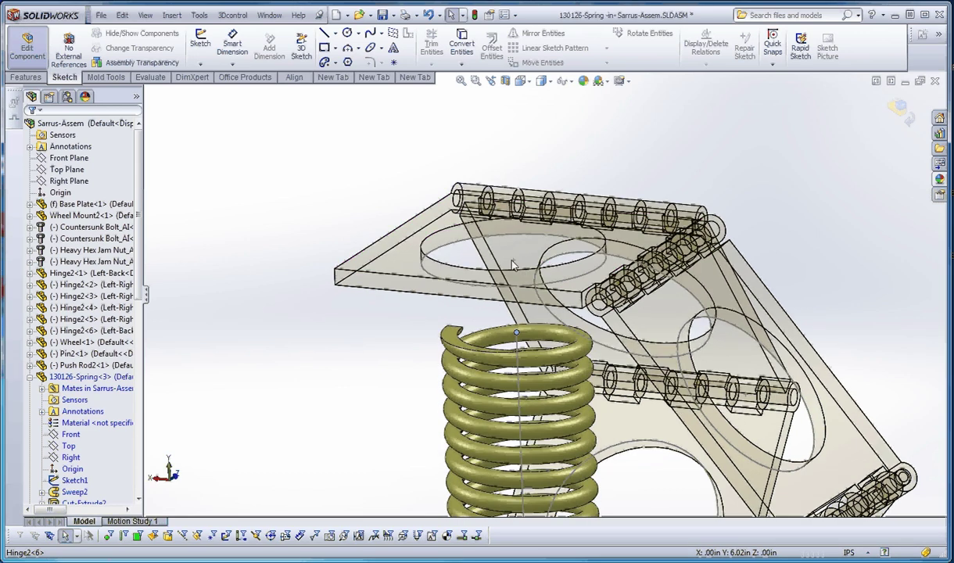
click(513, 260)
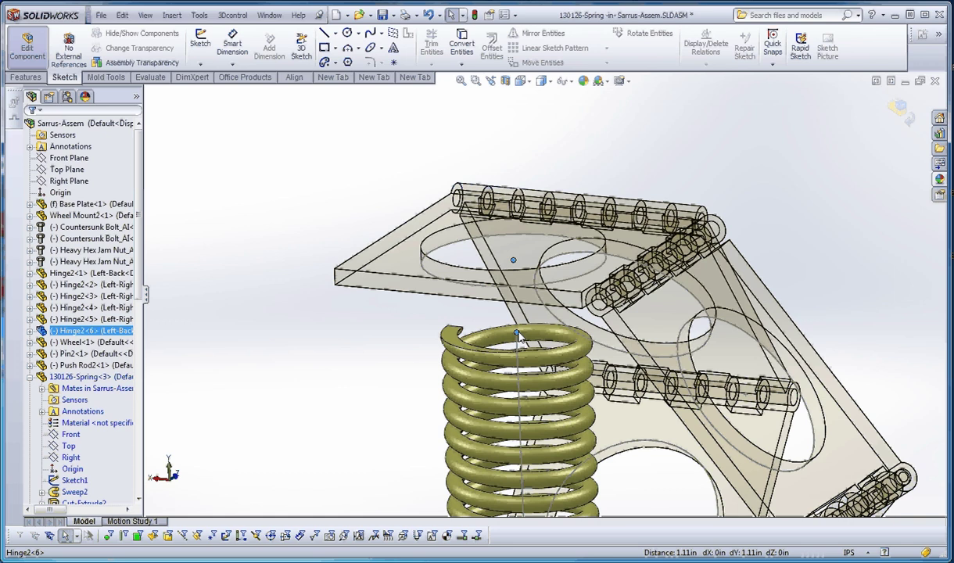
click(252, 258)
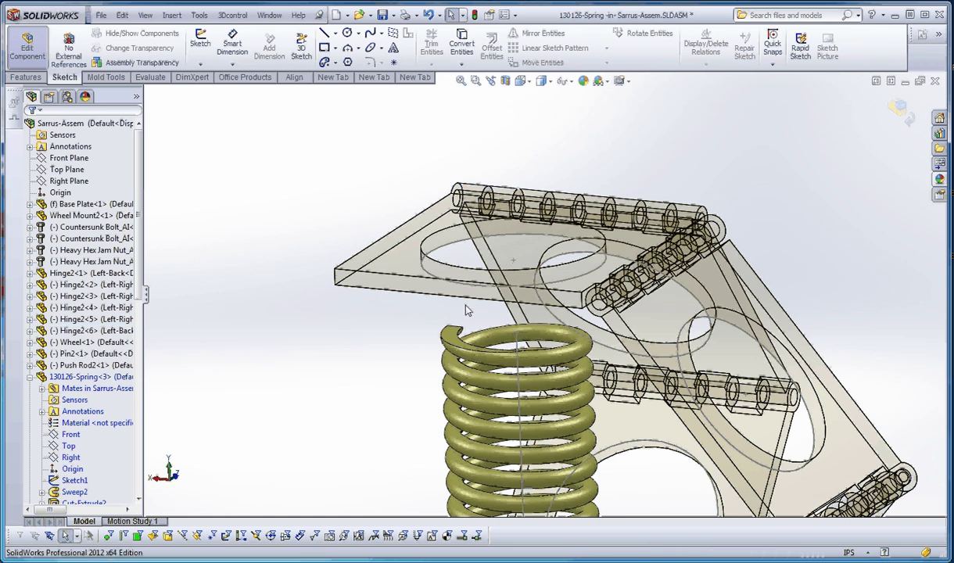
In the spring's centreline sketch, make the upper endpoint coincident with the top hinge opening's centre point, rebuild, and return to the assembly.
click(519, 348)
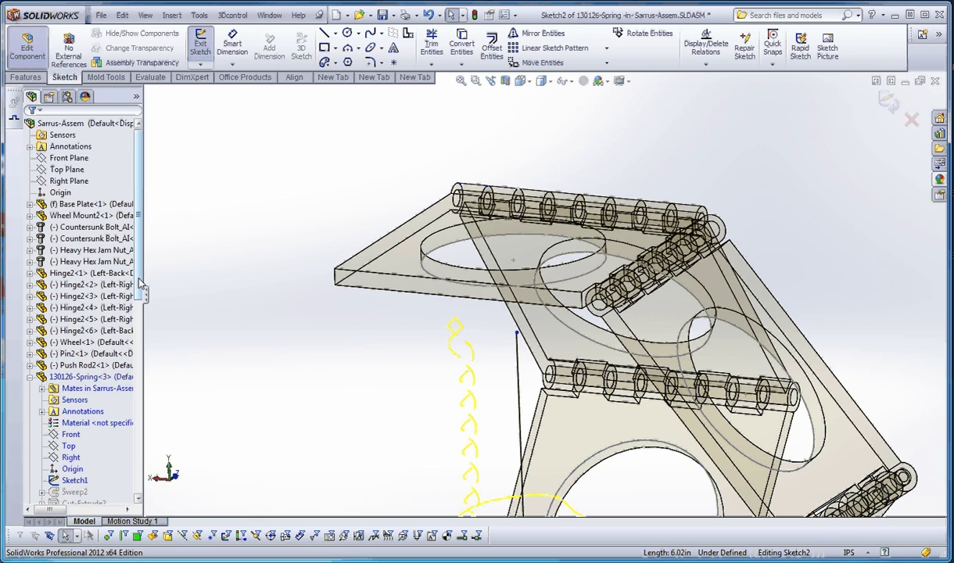
scroll(125, 281, down, 3)
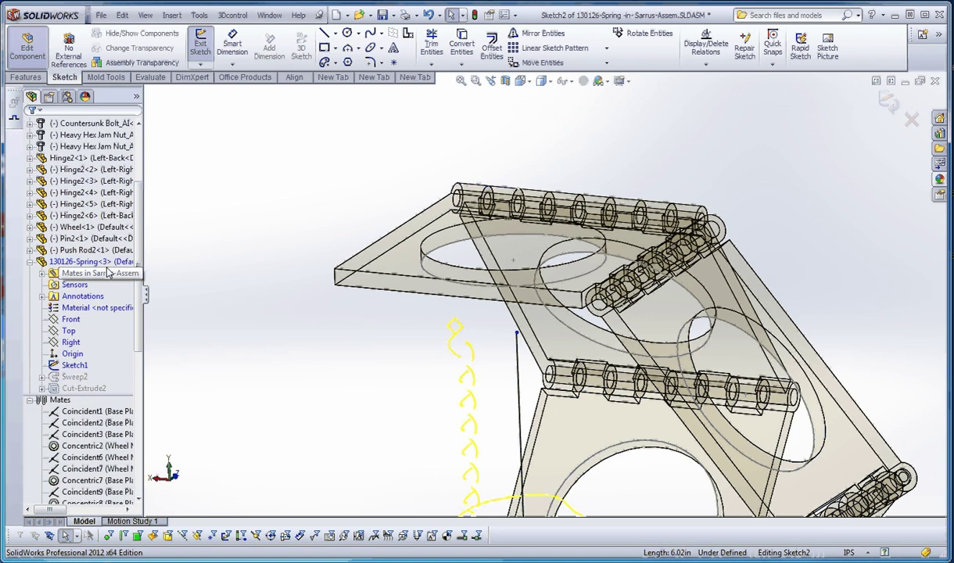
click(517, 335)
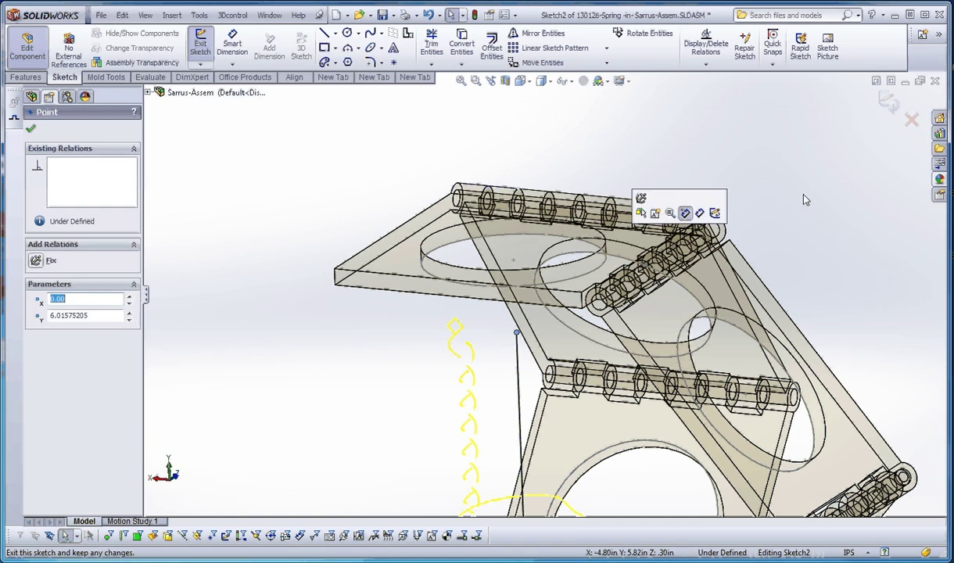
ctrl+click(513, 260)
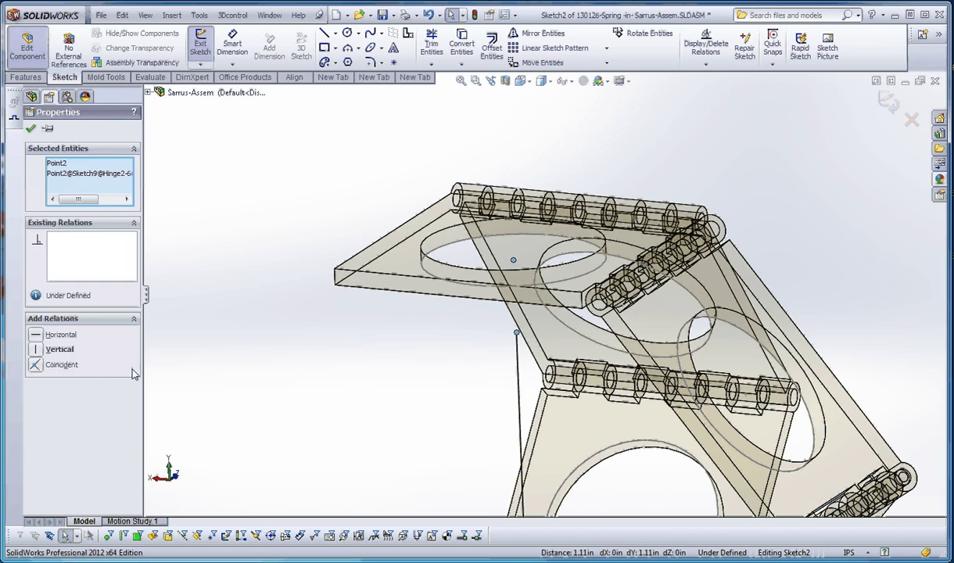
click(36, 366)
click(270, 359)
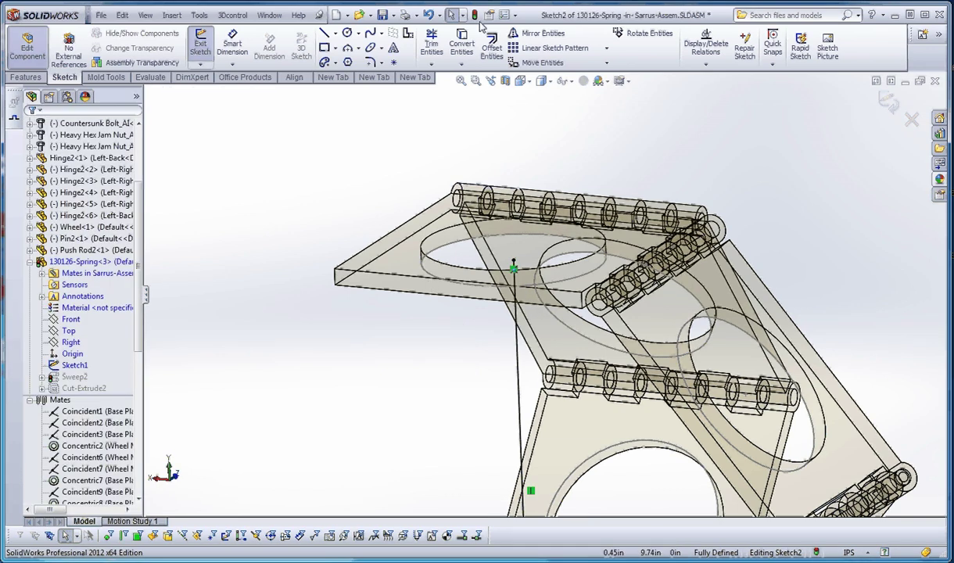
click(475, 15)
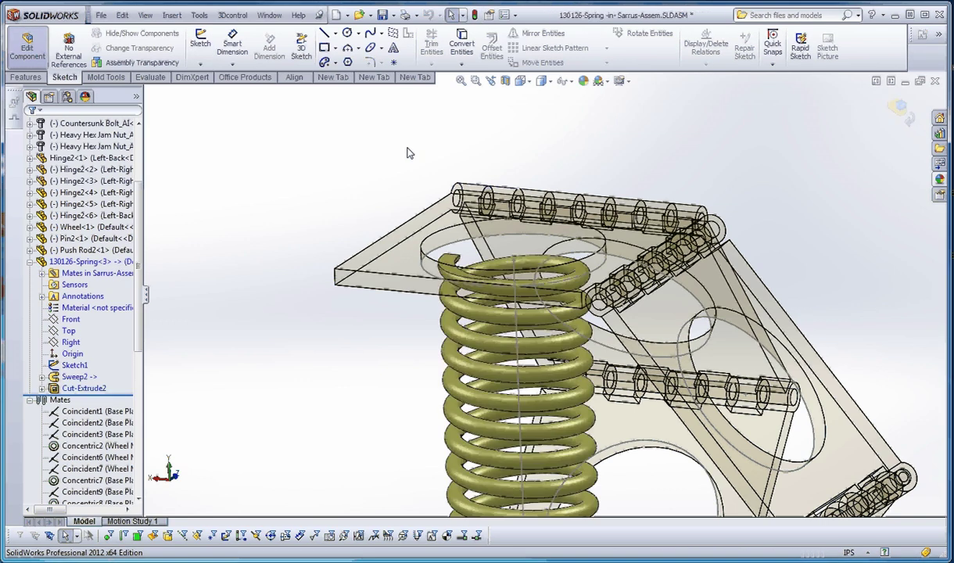
click(27, 45)
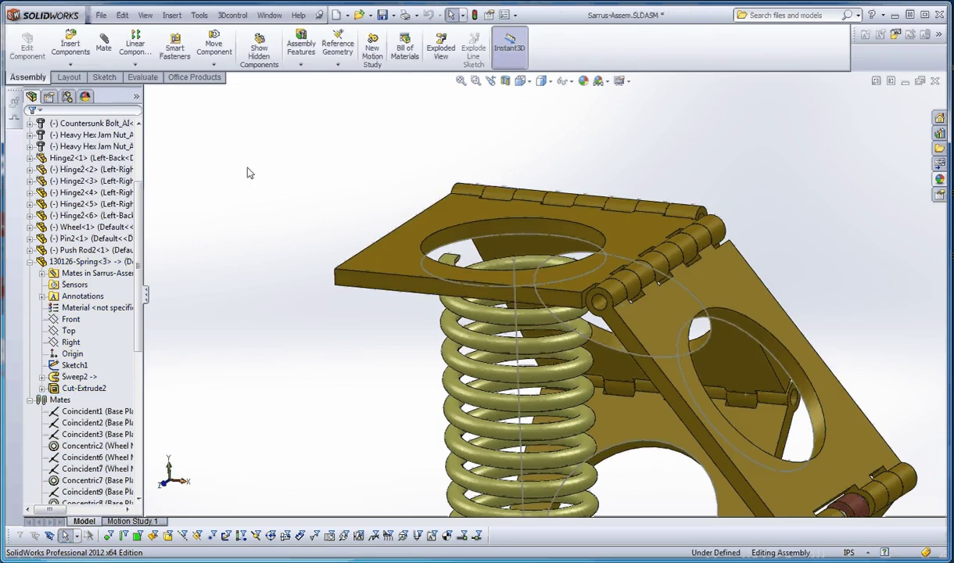
Hide the circle sketch around Hinge2<2>'s opening and the spring's centreline sketch.
scroll(289, 199, up, 4)
scroll(602, 359, down, 3)
middle_drag(602, 358, 520, 359)
scroll(520, 360, down, 4)
scroll(589, 365, up, 2)
right_click(585, 367)
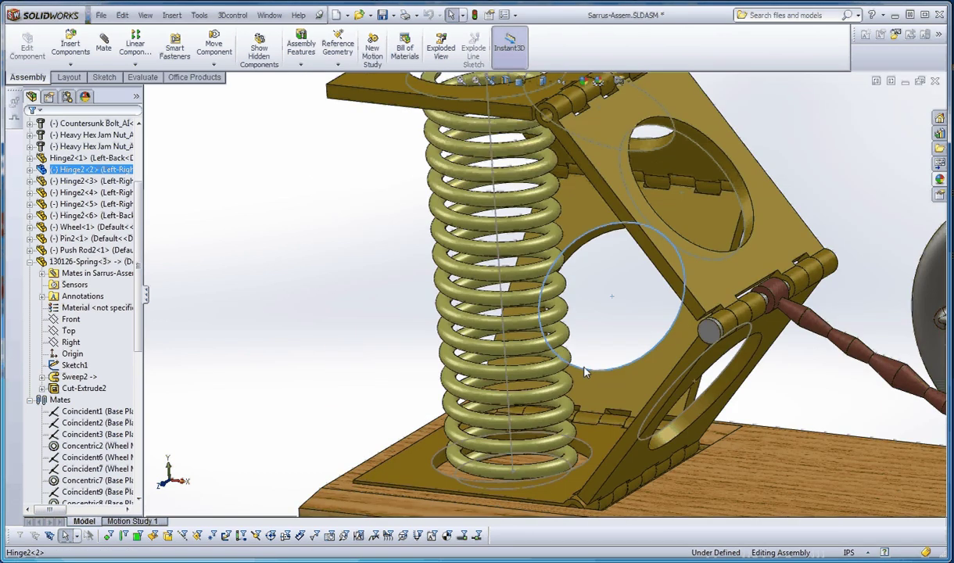
click(631, 346)
click(584, 343)
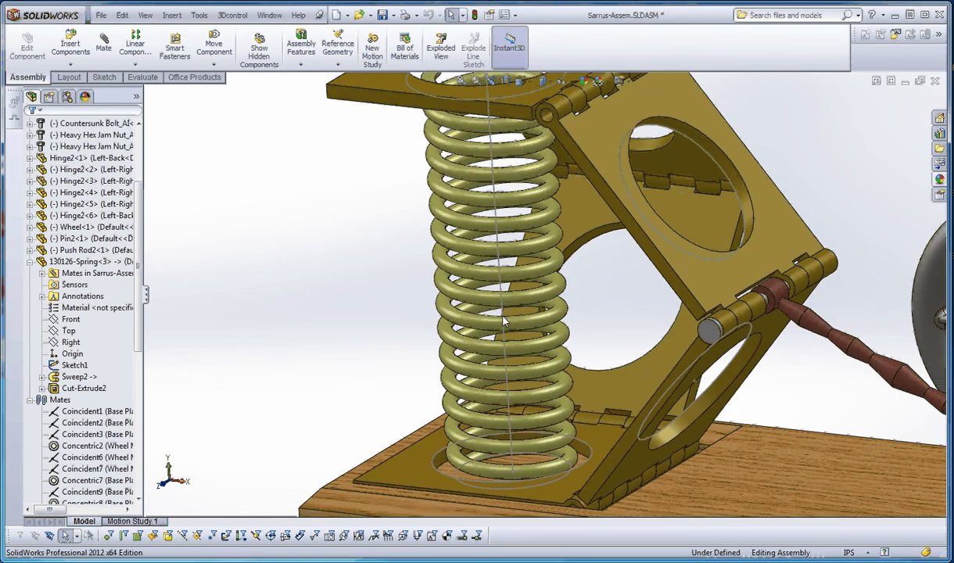
right_click(503, 320)
click(546, 297)
scroll(511, 395, up, 4)
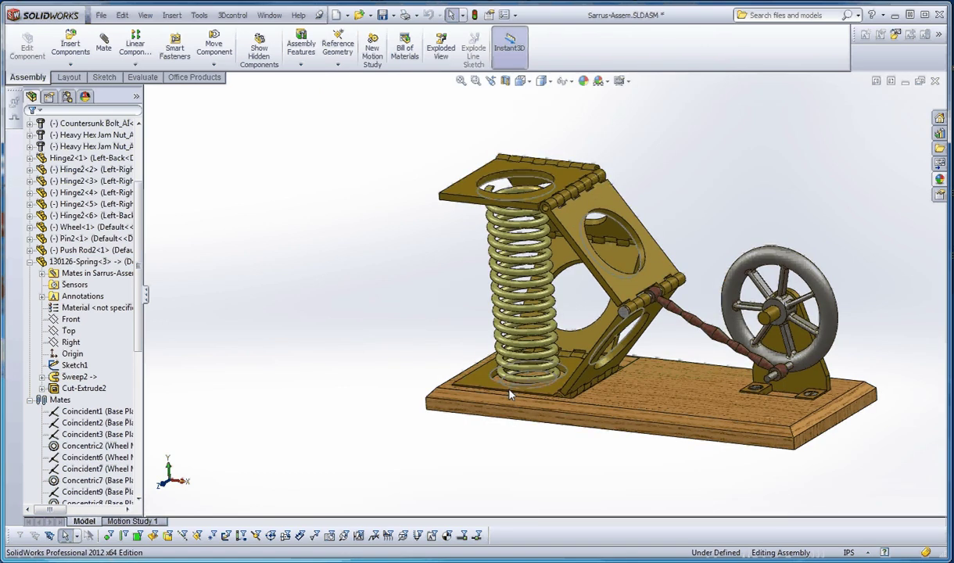
Turn off the display of all sketches in the assembly.
scroll(509, 395, down, 3)
scroll(496, 366, up, 3)
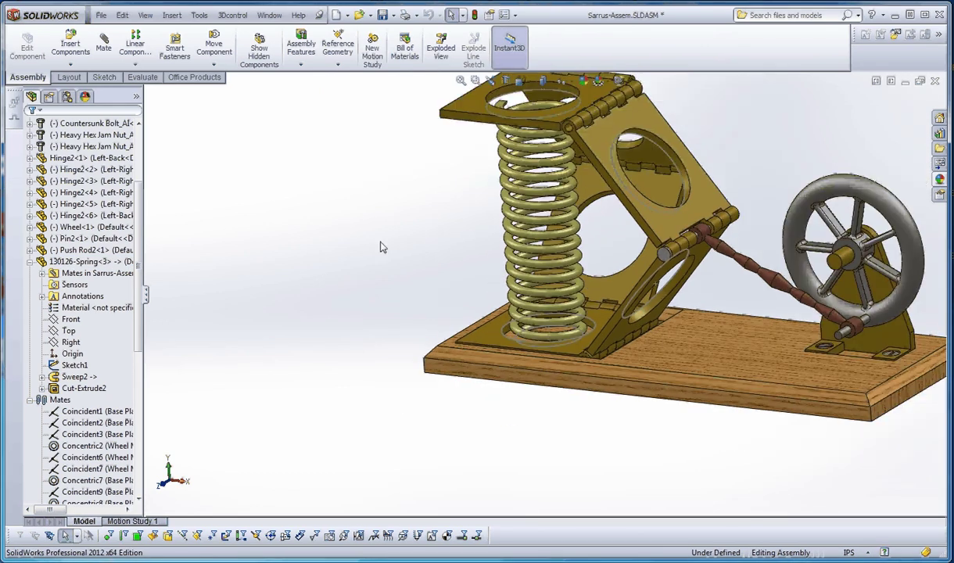
click(145, 16)
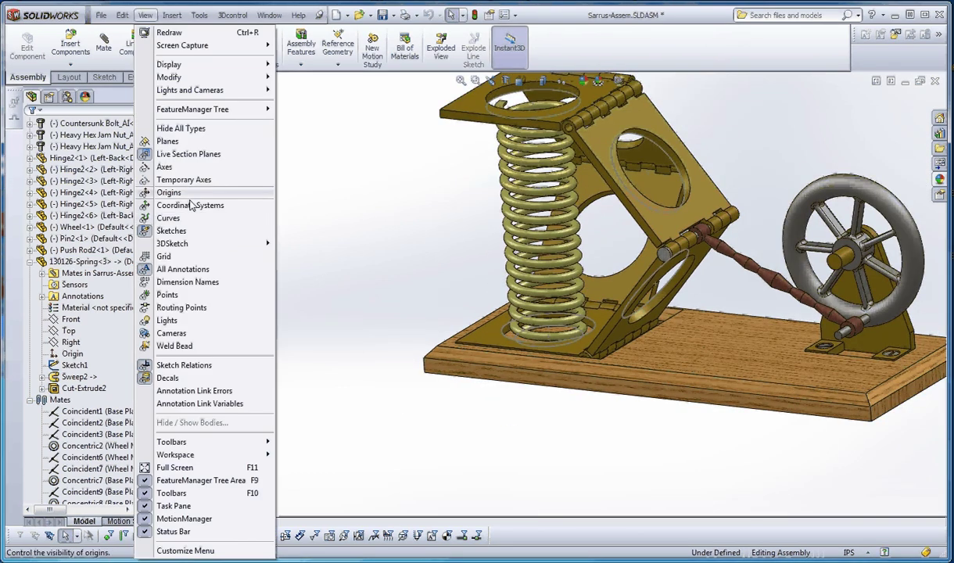
click(183, 232)
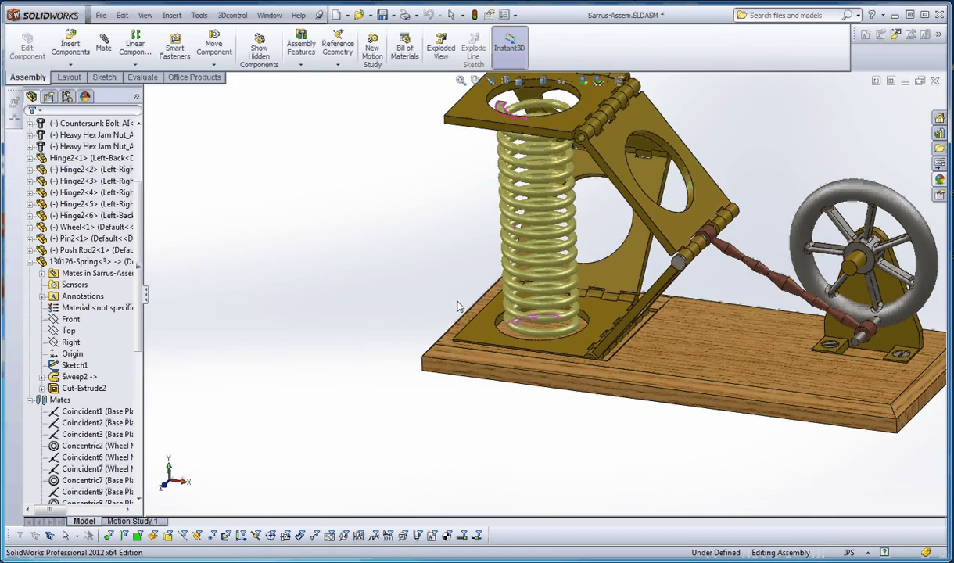
Rotate the wheel to raise the top hinge plate, and rebuild the assembly to update the spring's length.
scroll(548, 336, up, 4)
scroll(624, 311, down, 5)
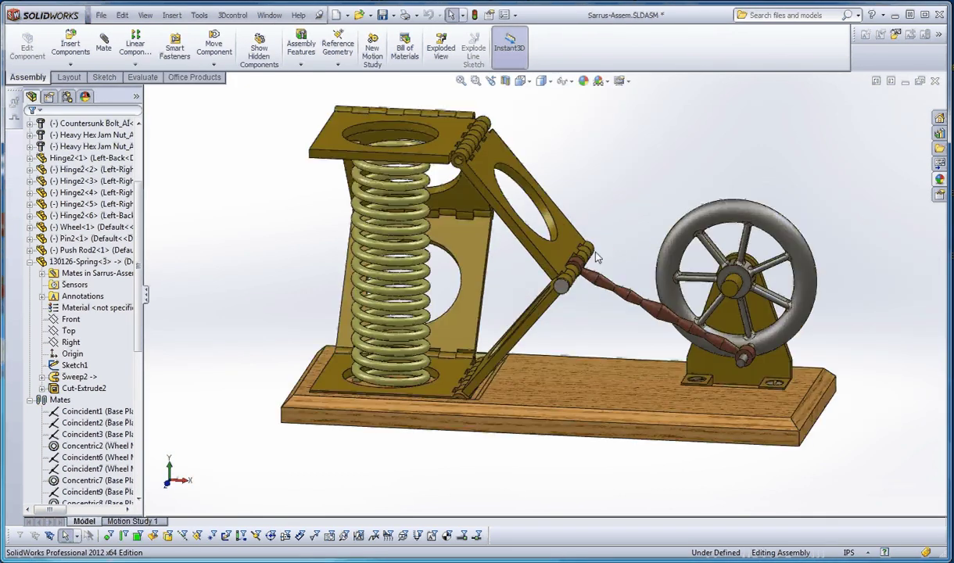
click(663, 305)
drag(664, 305, 726, 237)
click(580, 196)
click(475, 15)
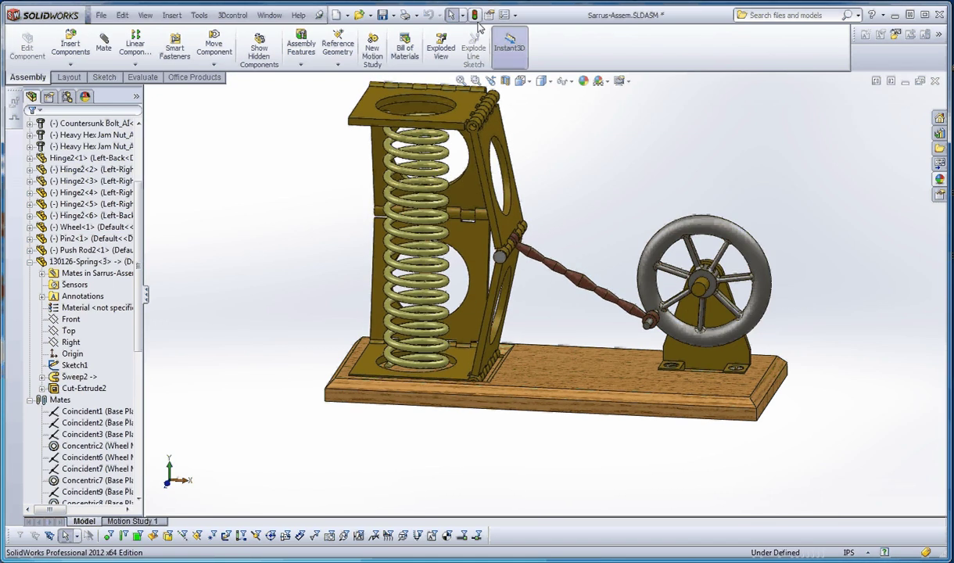
Rotate the wheel to lower the linkage, rebuild, and move the top hinge plate farther down.
drag(670, 235, 579, 137)
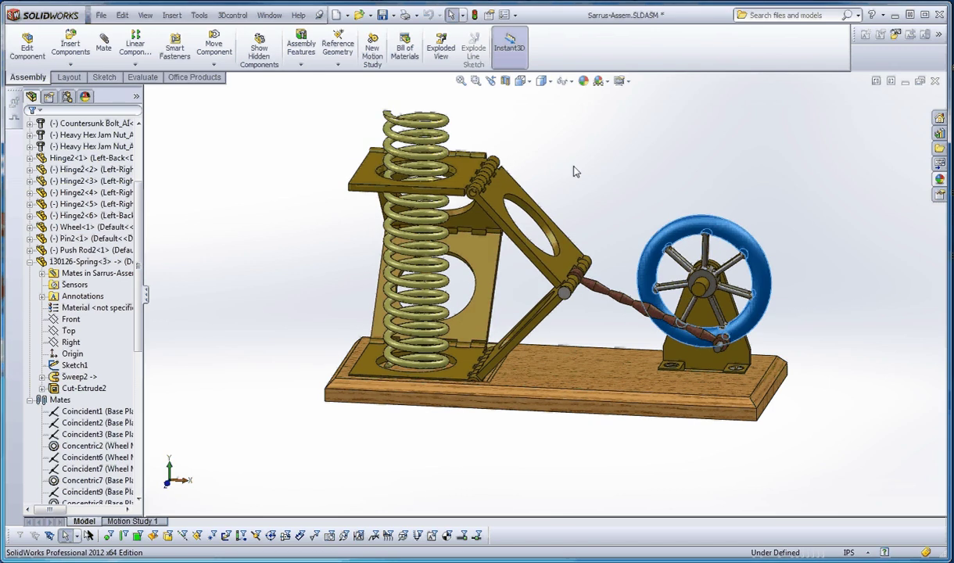
key(ctrl+b)
middle_drag(575, 189, 571, 164)
scroll(462, 169, down, 3)
drag(464, 183, 469, 238)
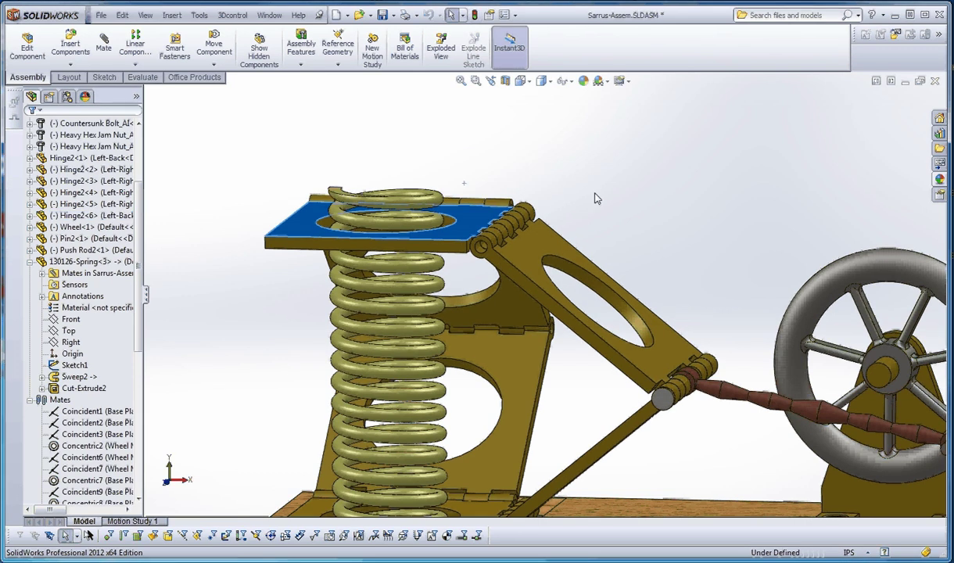
Rotate the wheel to fold the linkage down close to its lowest position, and rebuild to compress the spring.
scroll(599, 227, up, 5)
scroll(727, 344, down, 4)
click(729, 345)
drag(729, 345, 742, 391)
click(475, 16)
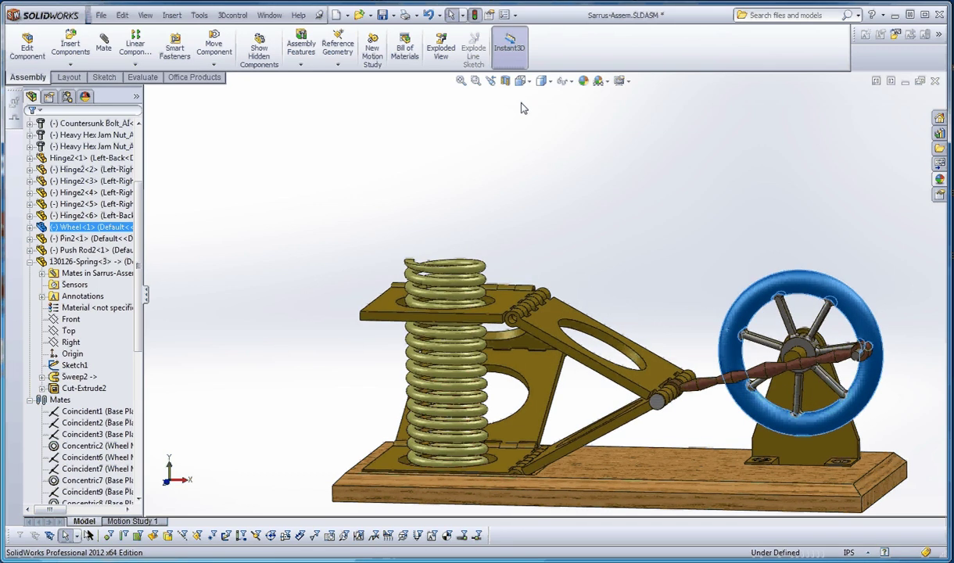
Rotate the wheel until the linkage stands almost upright, and rebuild to stretch the spring up to the top plate.
click(559, 193)
drag(751, 301, 854, 423)
click(475, 15)
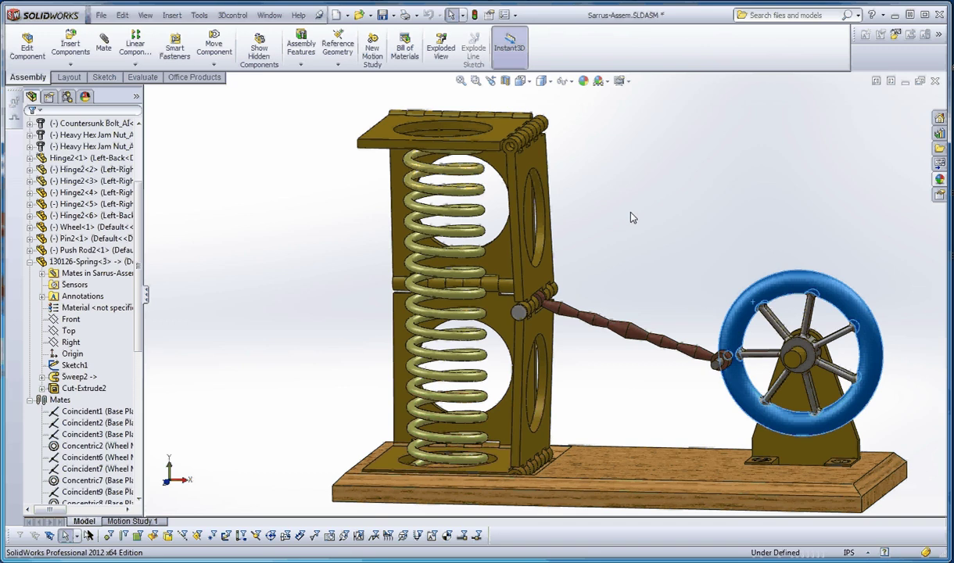
scroll(592, 211, up, 1)
scroll(593, 212, up, 4)
mouse_move(628, 269)
middle_down()
mouse_move(707, 237)
mouse_move(707, 271)
mouse_move(634, 259)
mouse_move(625, 296)
mouse_move(626, 259)
middle_up()
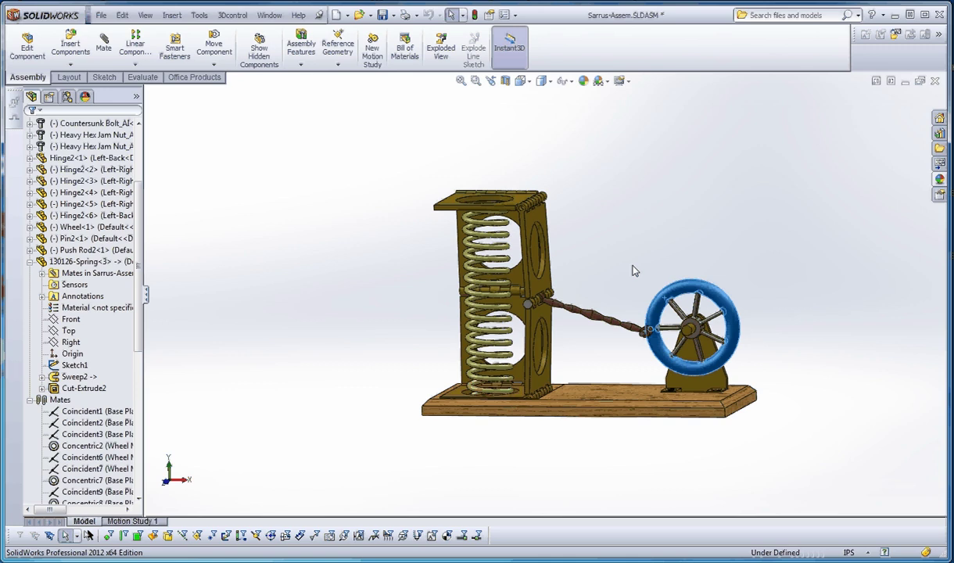
Start editing the spring within the assembly and turn the display of sketches back on.
scroll(500, 282, down, 4)
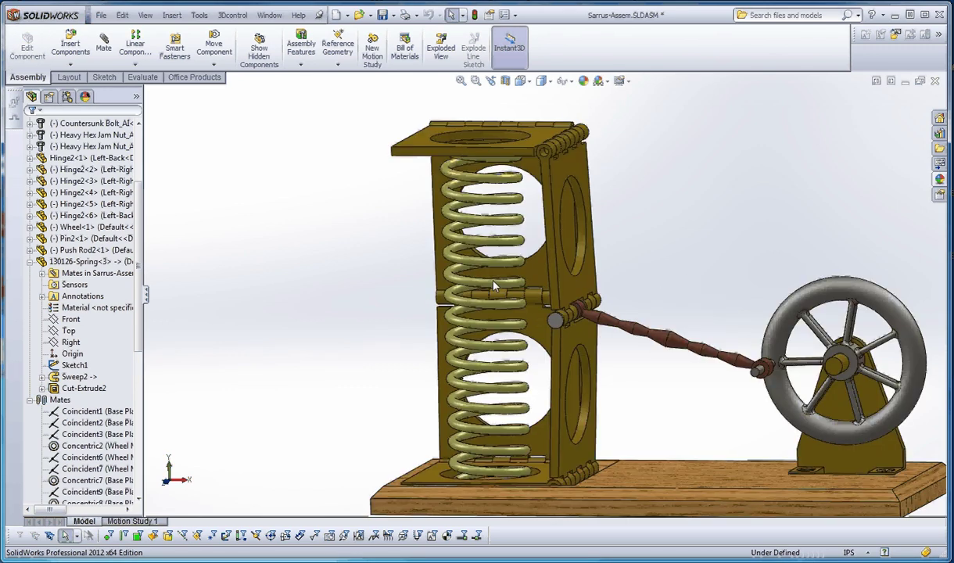
click(491, 286)
click(541, 209)
scroll(486, 187, down, 4)
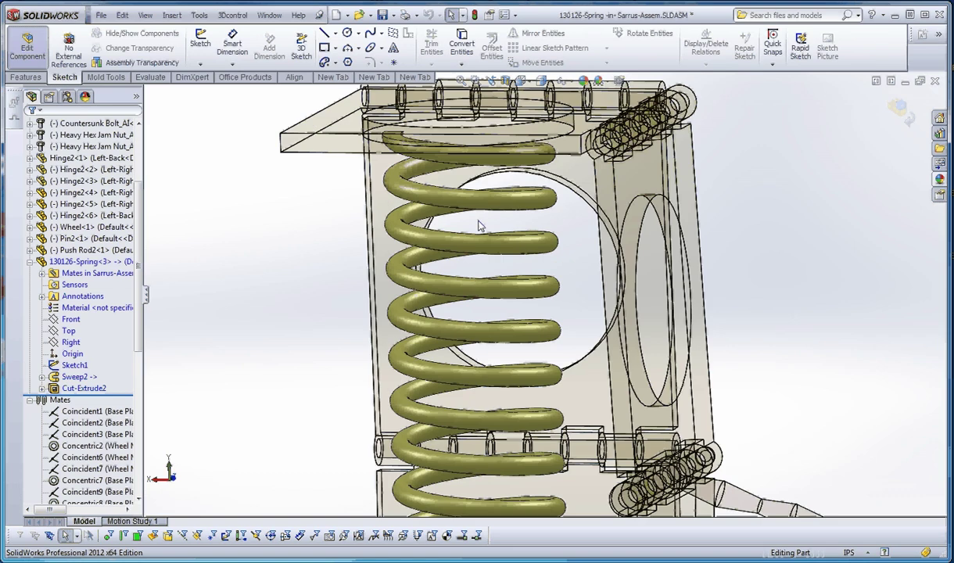
click(145, 15)
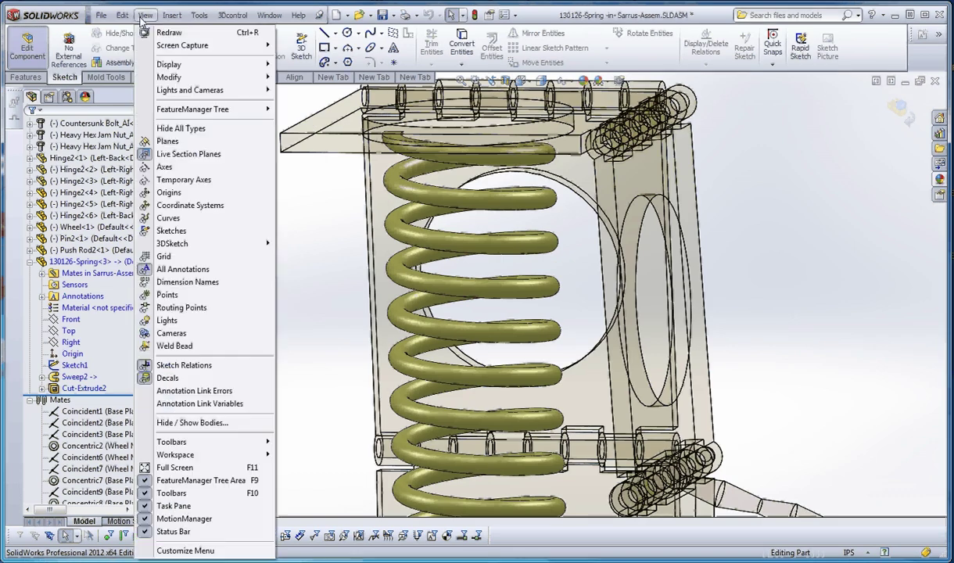
click(171, 231)
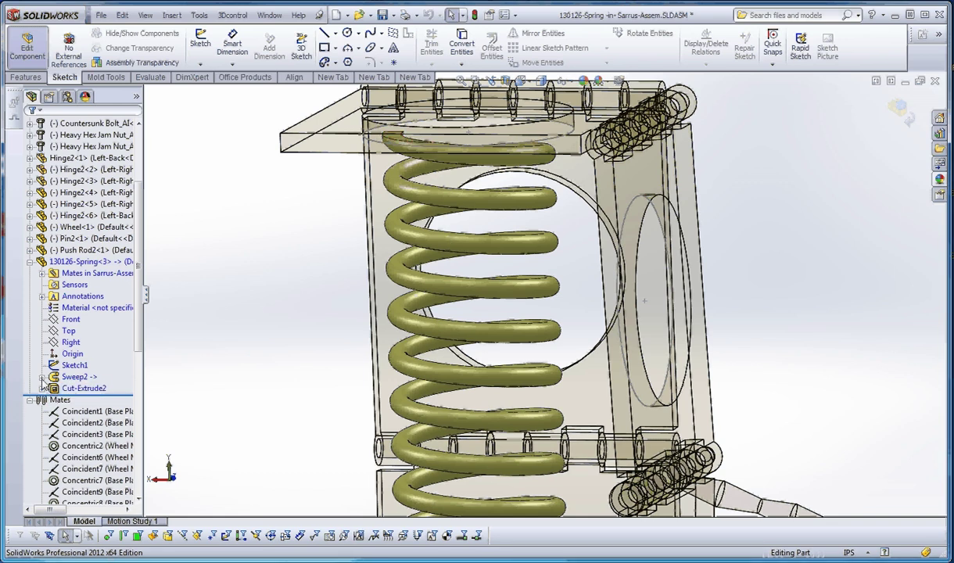
Show the spring's hidden centreline sketch, Sketch2, under the Sweep2 feature.
click(41, 377)
click(82, 399)
right_click(90, 400)
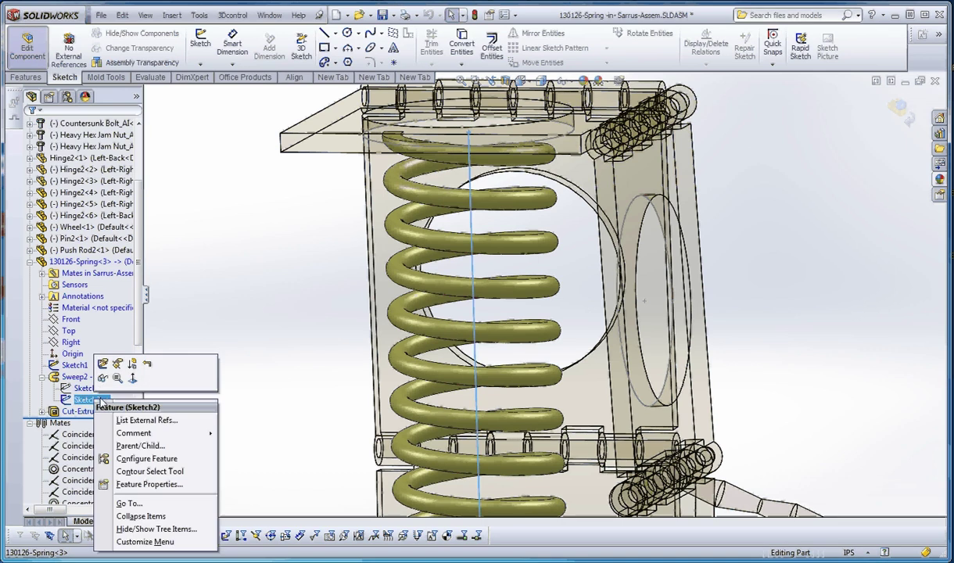
click(99, 378)
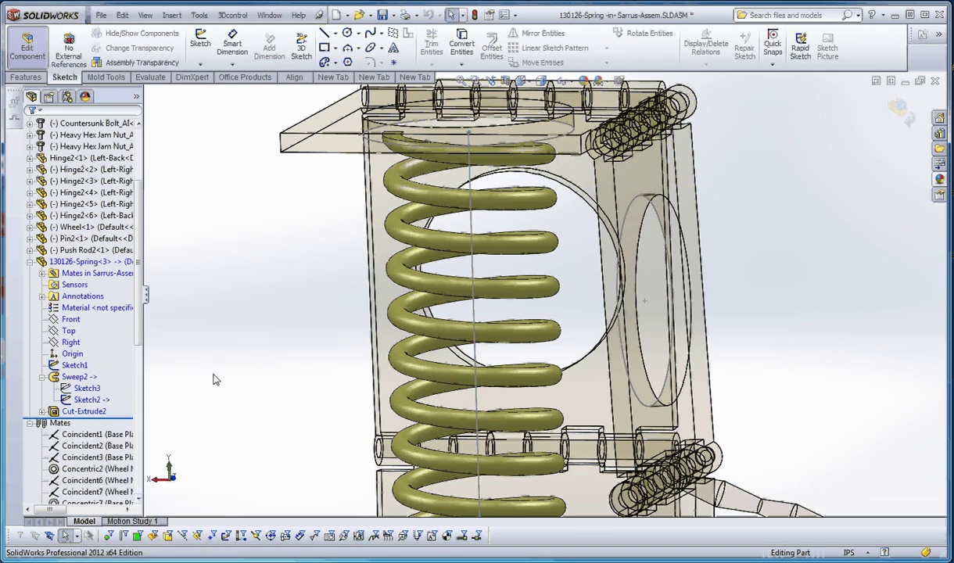
Open the spring's centreline sketch and inspect the relation at its upper endpoint in the top hinge plate's opening.
scroll(524, 266, up, 1)
scroll(482, 168, down, 2)
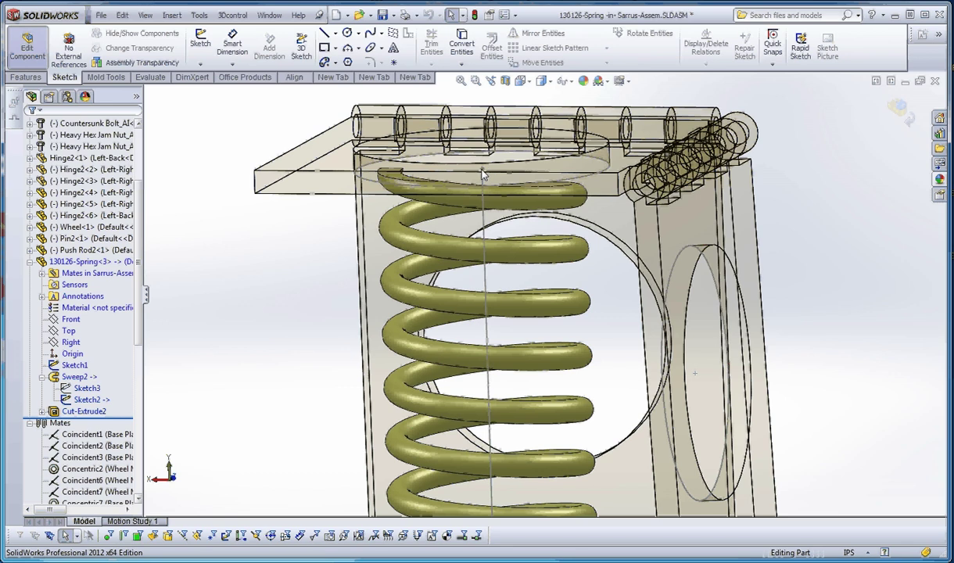
double_click(485, 222)
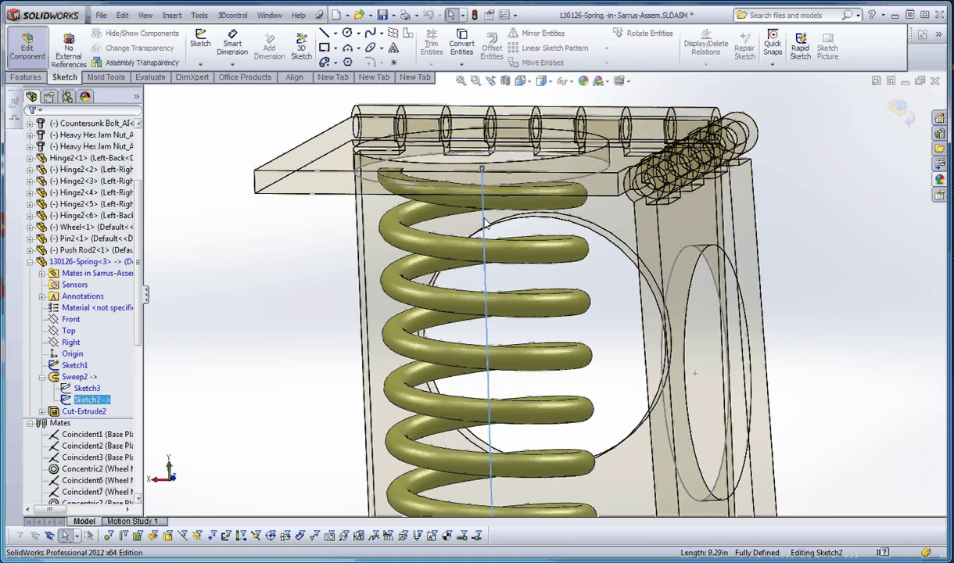
scroll(493, 210, down, 4)
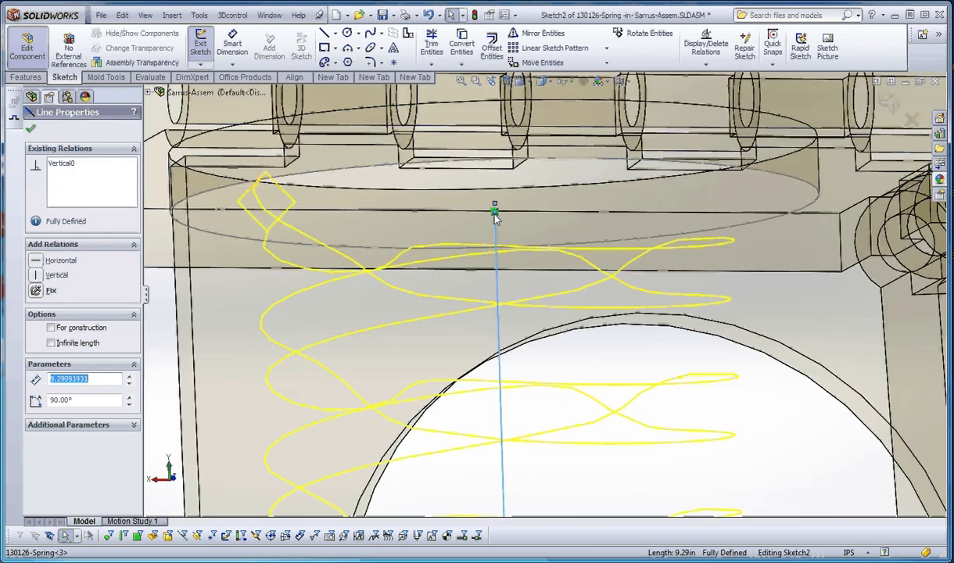
scroll(494, 208, up, 5)
click(274, 370)
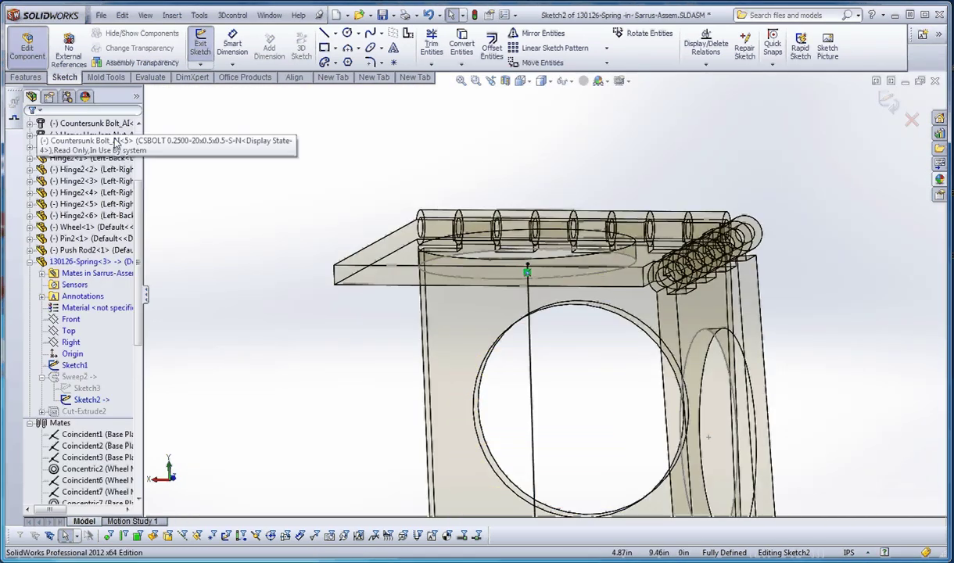
Examine the external reference markers on Sketch2, Sweep2 and the spring component.
click(90, 400)
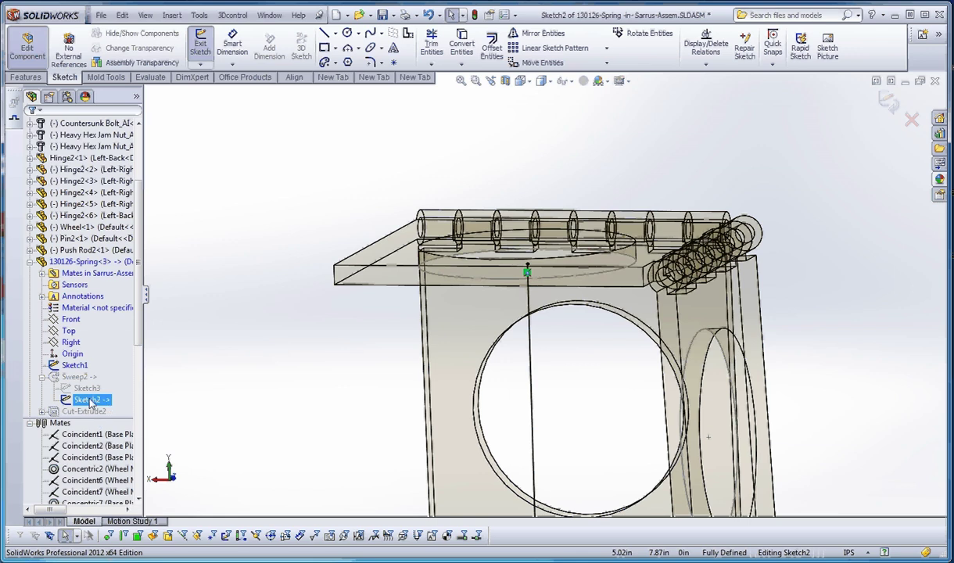
scroll(110, 406, down, 2)
scroll(109, 405, up, 2)
click(78, 378)
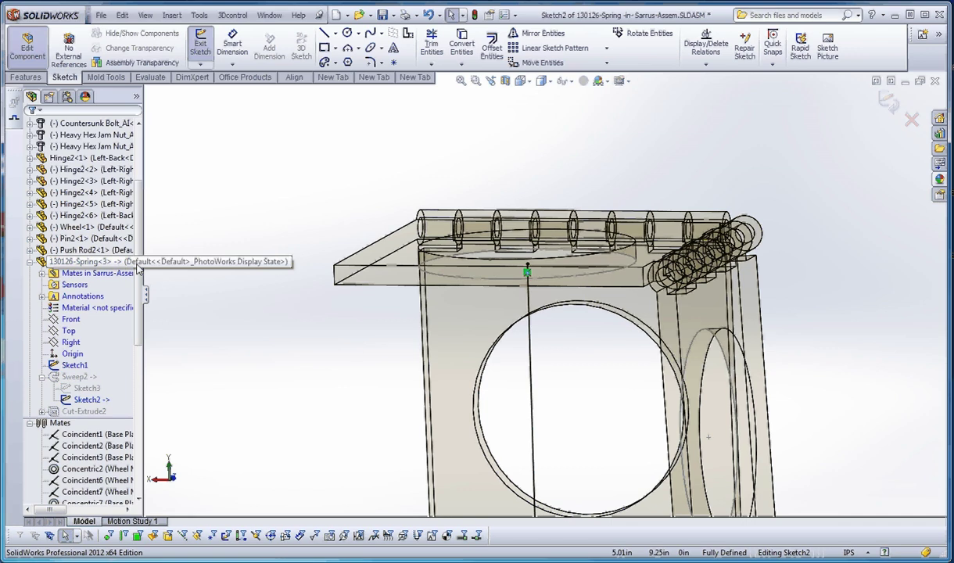
click(119, 263)
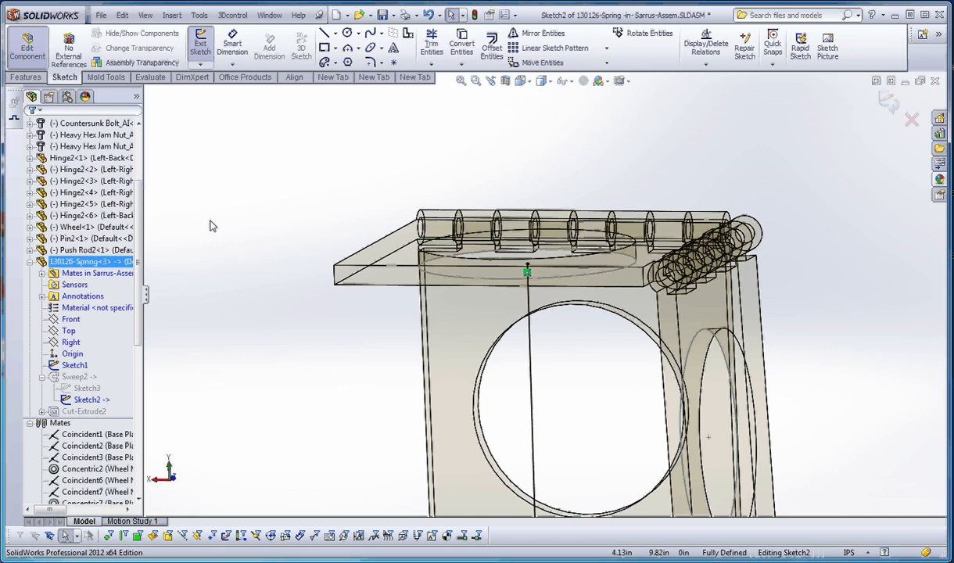
Finish editing the spring in context and return to the full Sarrus assembly.
click(36, 45)
scroll(566, 275, up, 5)
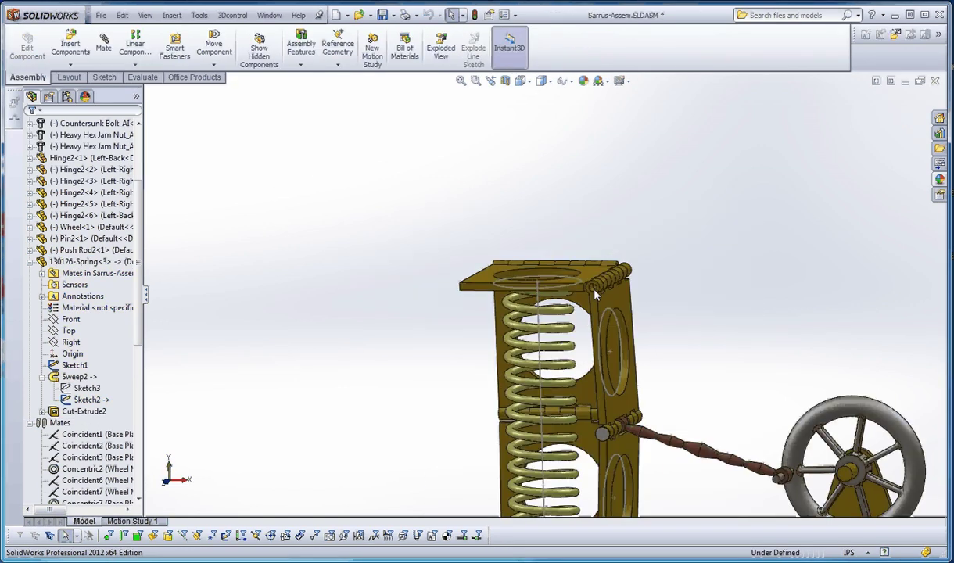
middle_drag(565, 276, 681, 343)
scroll(681, 343, up, 4)
scroll(601, 352, down, 2)
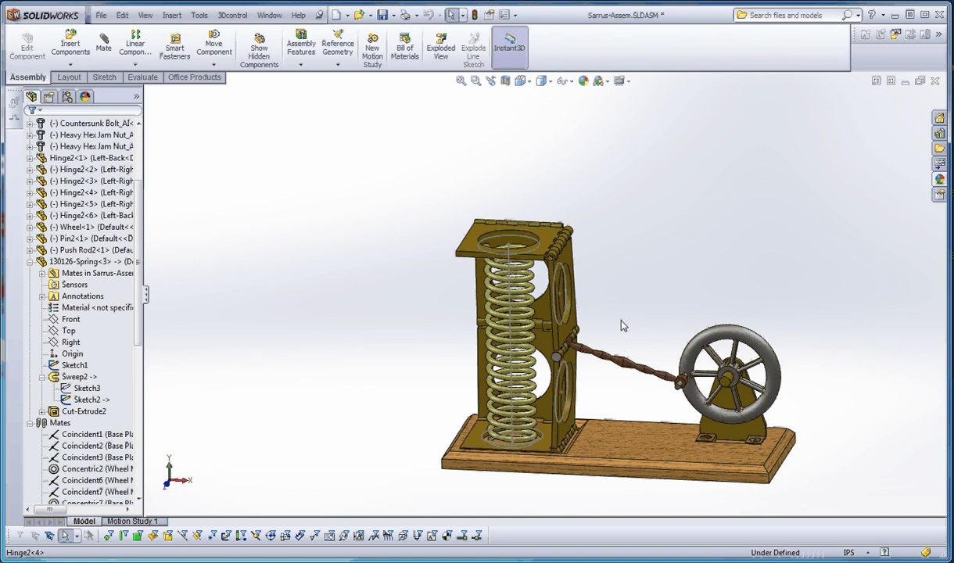